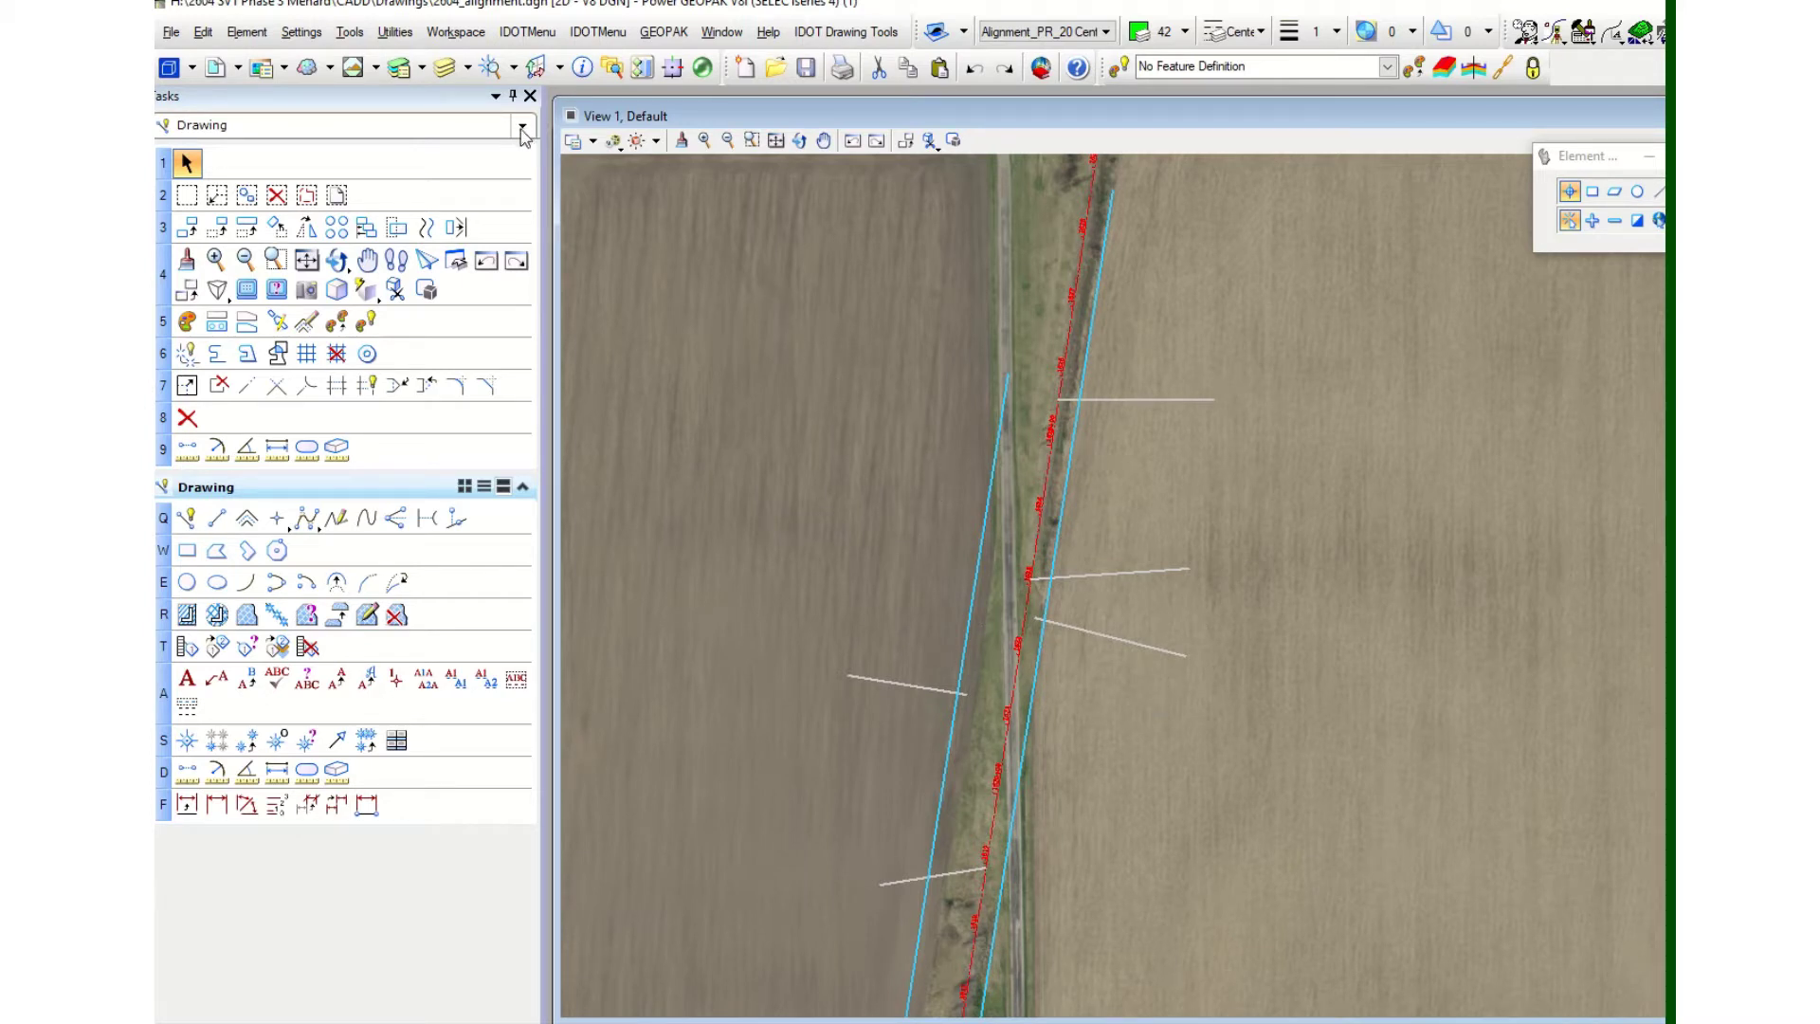
- Load the Civil Tools task set in place of Drawing
{"action": "left_click", "coordinate": [523, 128]}
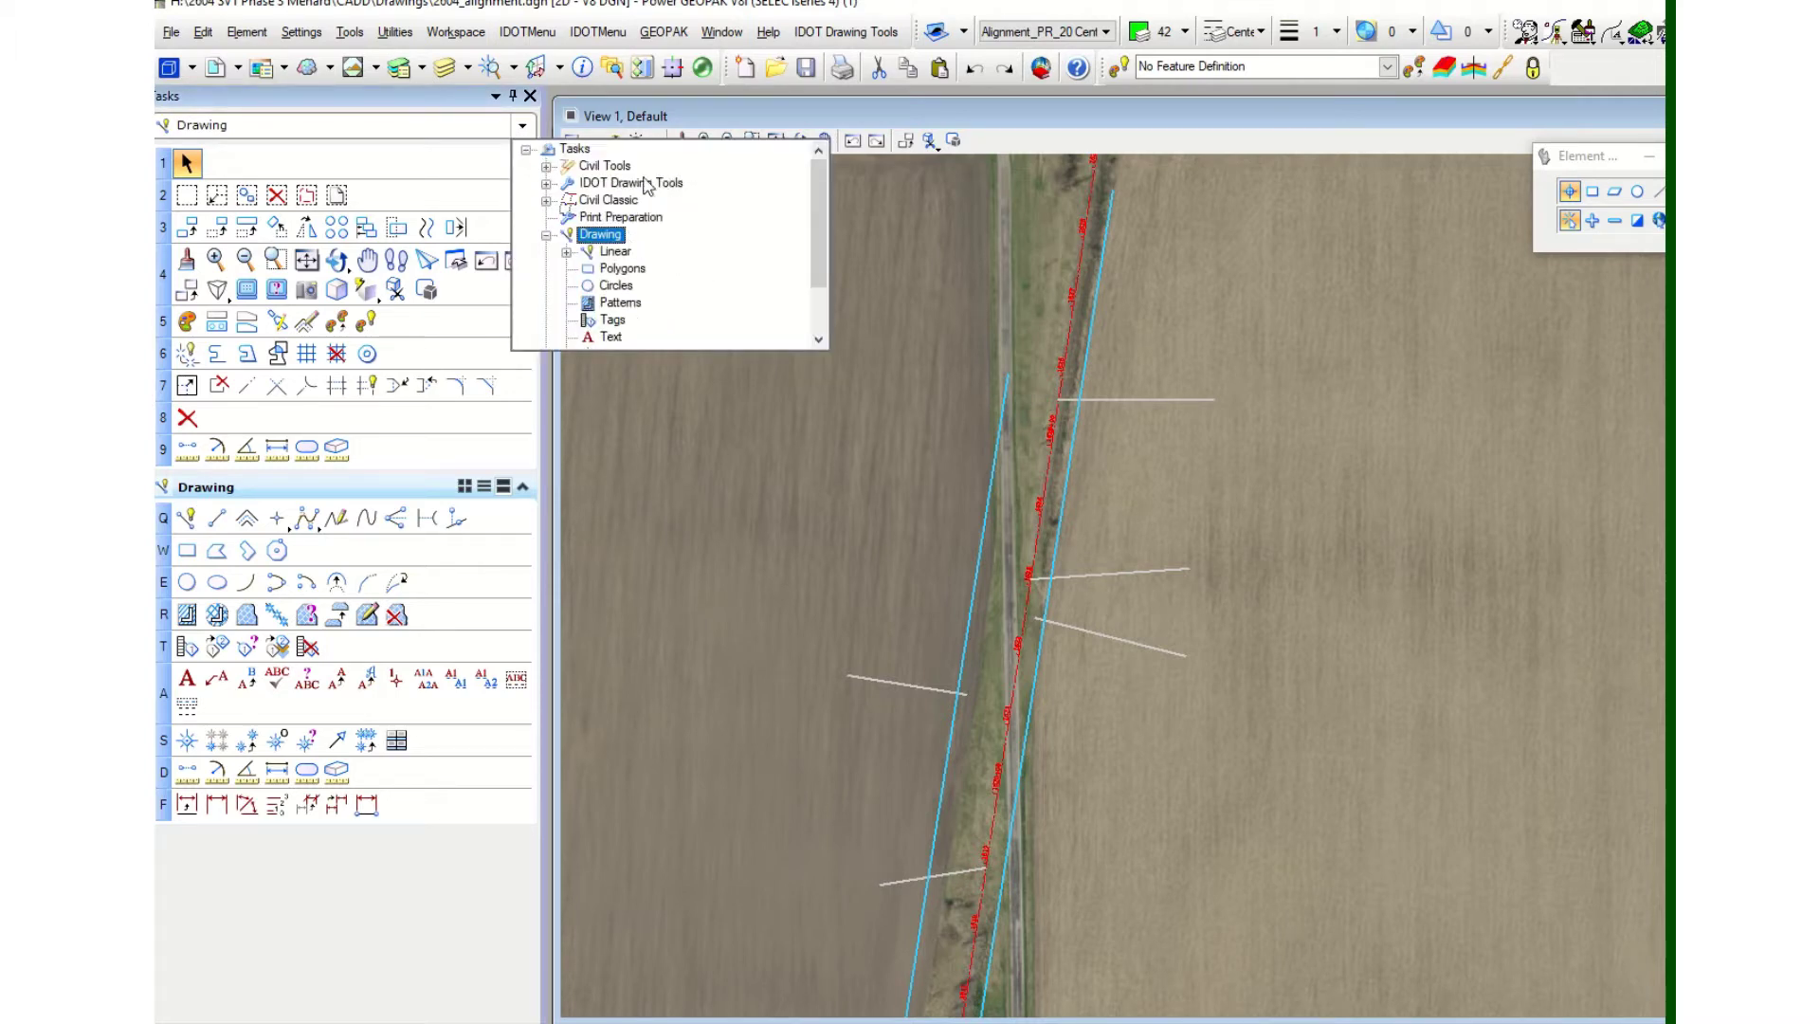
{"action": "left_click", "coordinate": [598, 166]}
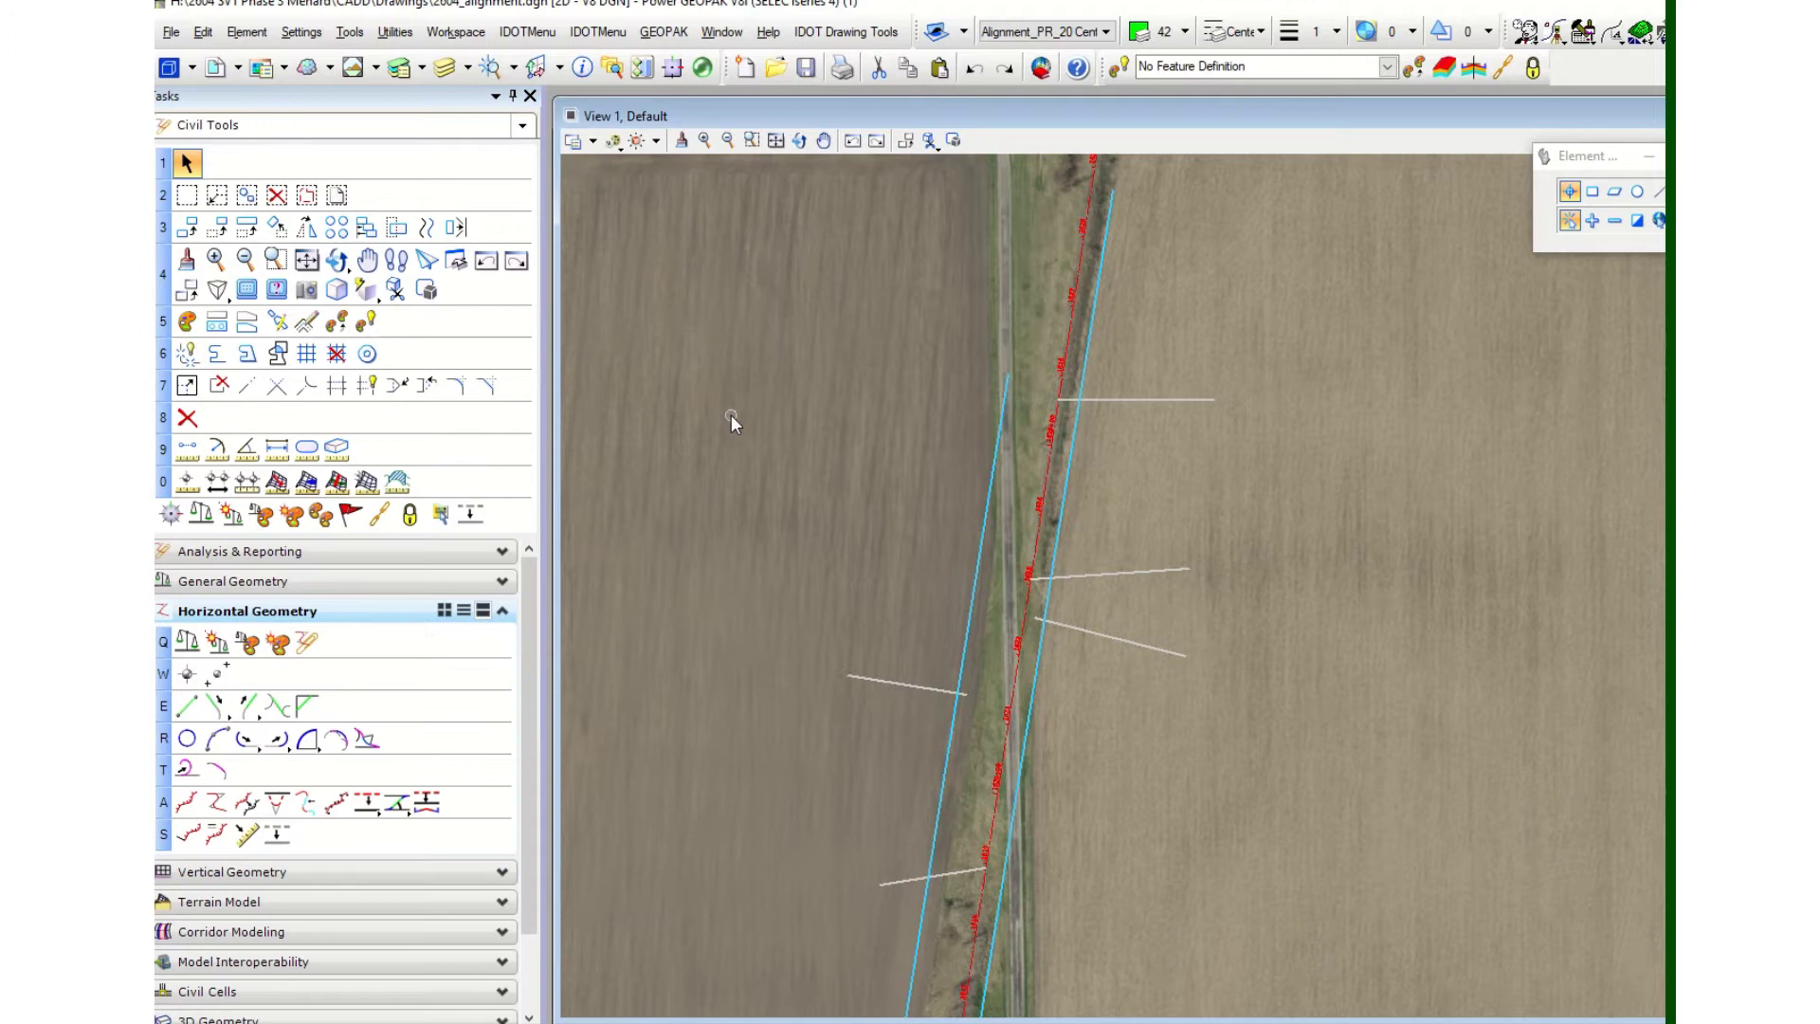
{"action": "scroll", "coordinate": [384, 782], "scroll_direction": "down", "scroll_amount": 2}
{"action": "scroll", "coordinate": [365, 767], "scroll_direction": "down", "scroll_amount": 1}
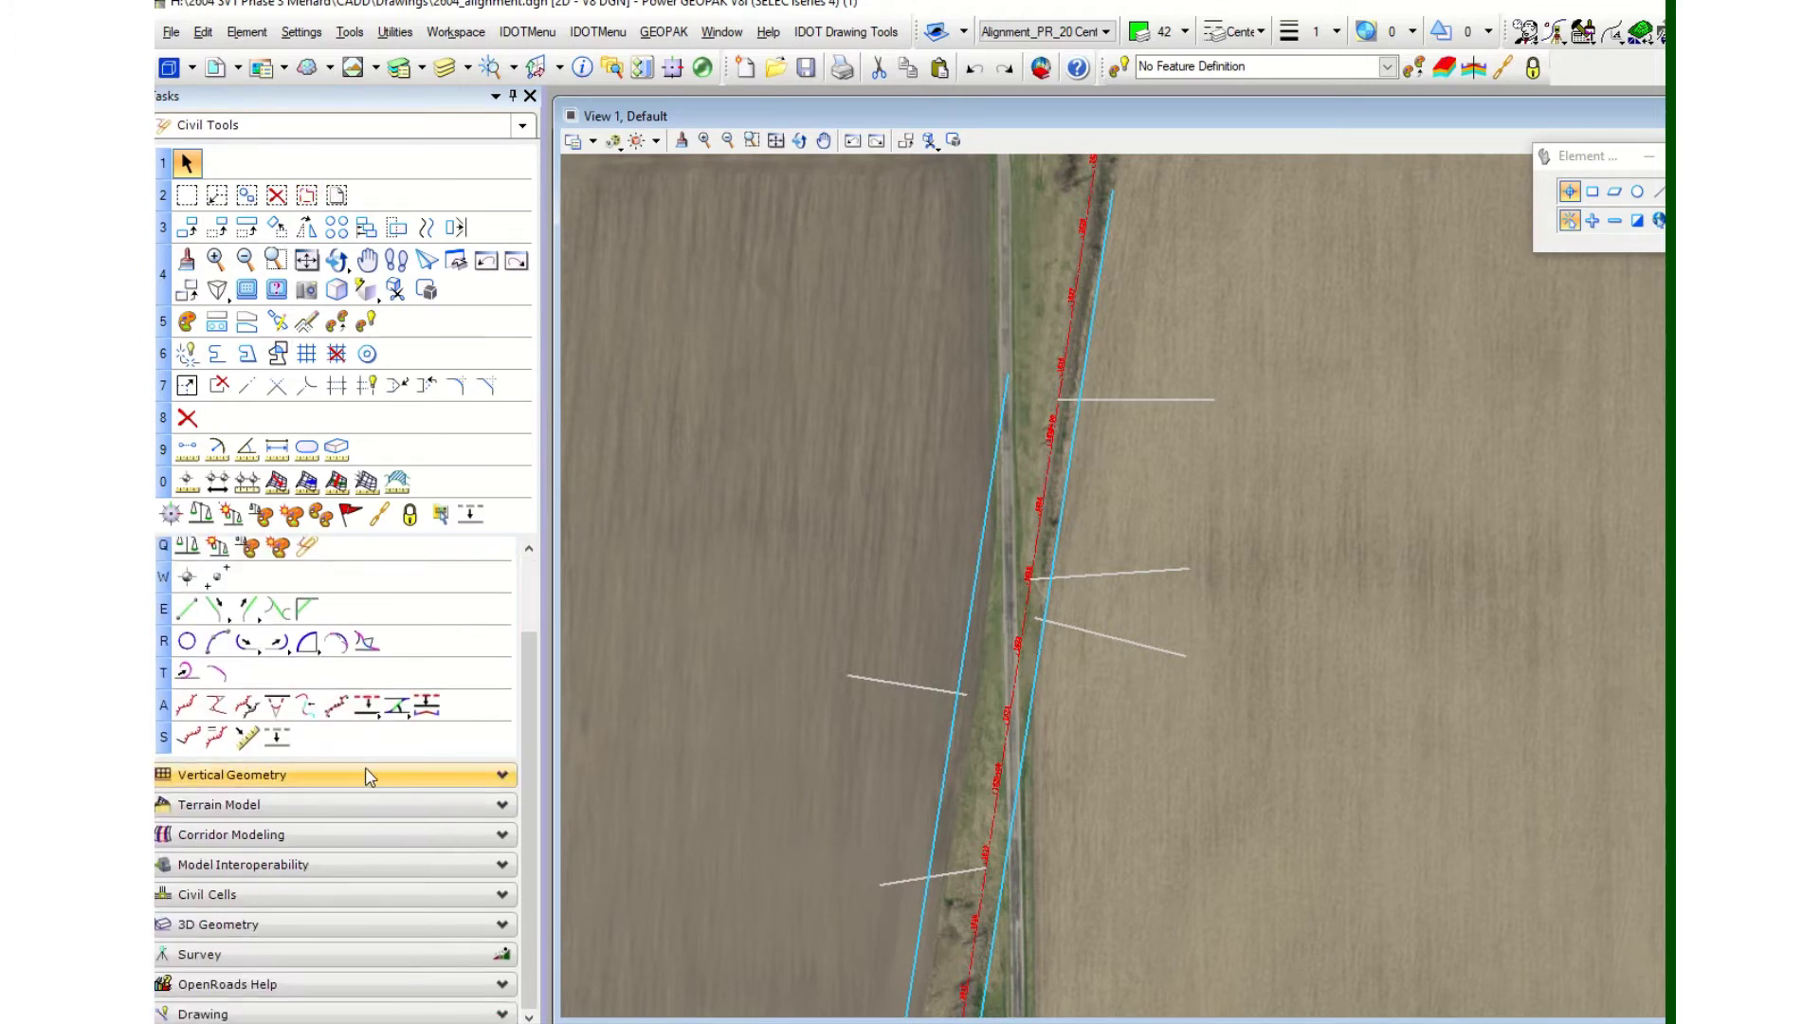
{"action": "scroll", "coordinate": [357, 740], "scroll_direction": "up", "scroll_amount": 3}
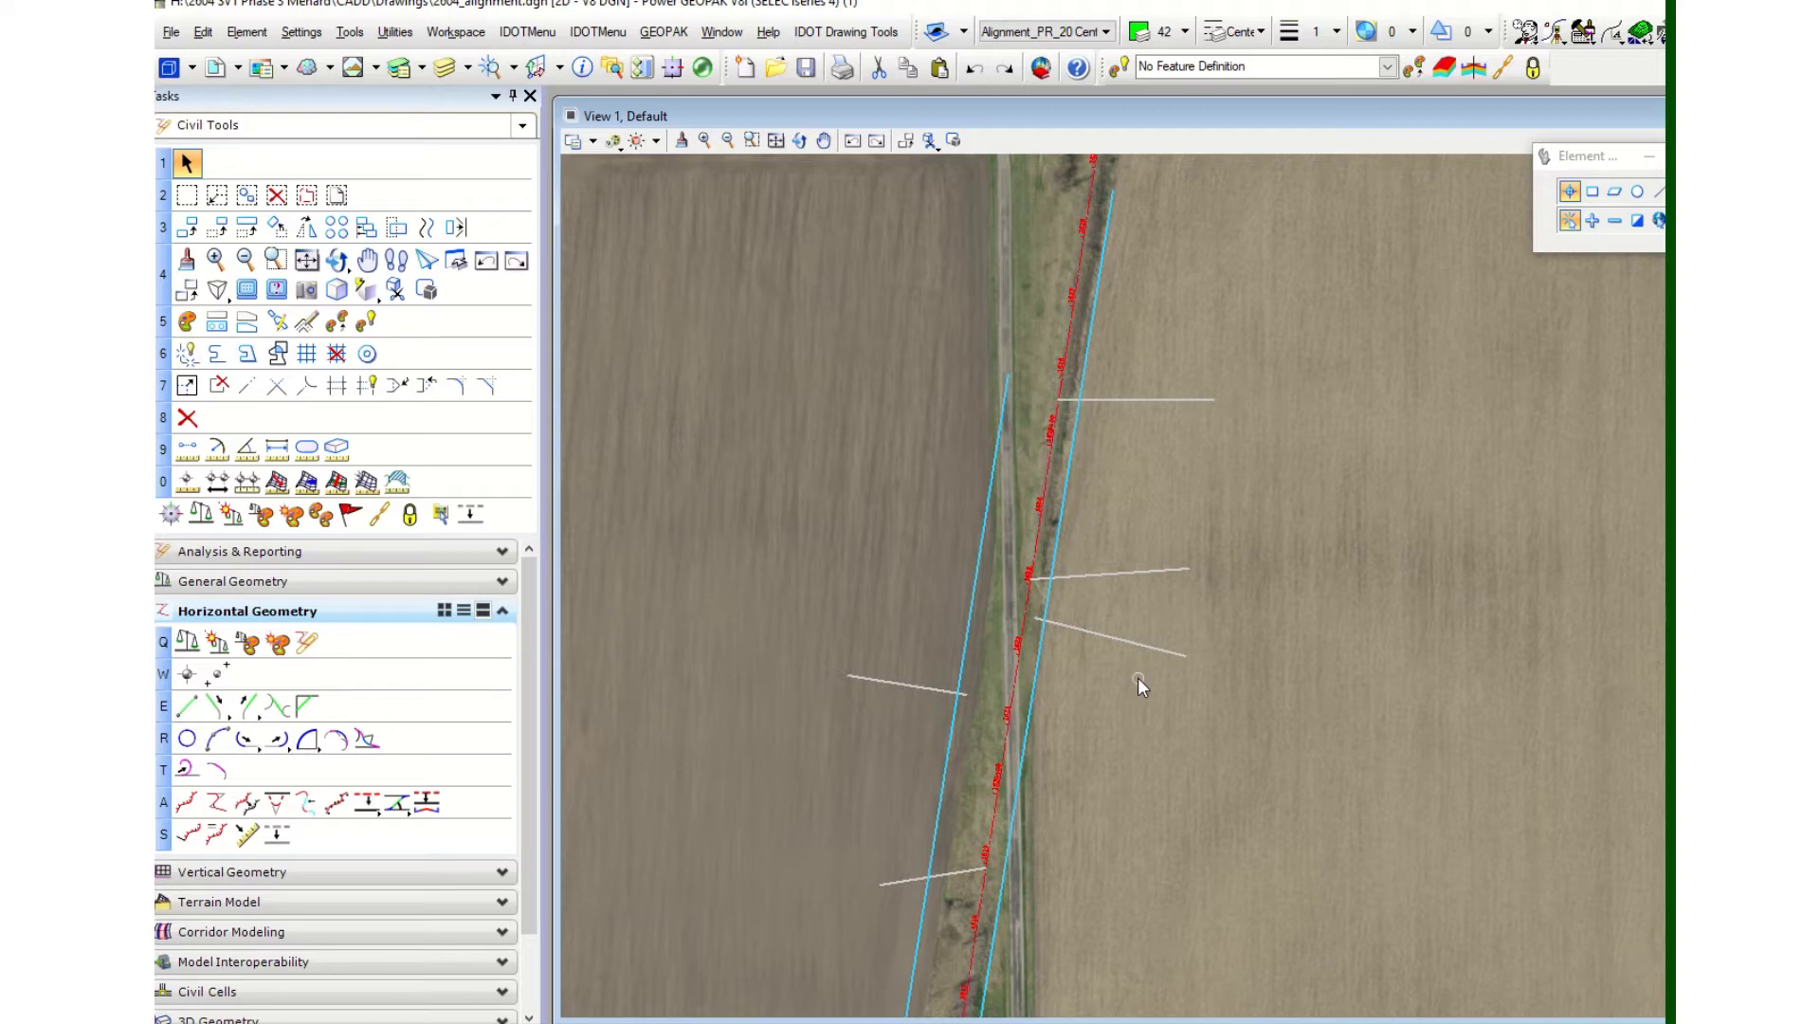
{"action": "scroll", "coordinate": [1139, 677], "scroll_direction": "down", "scroll_amount": 2}
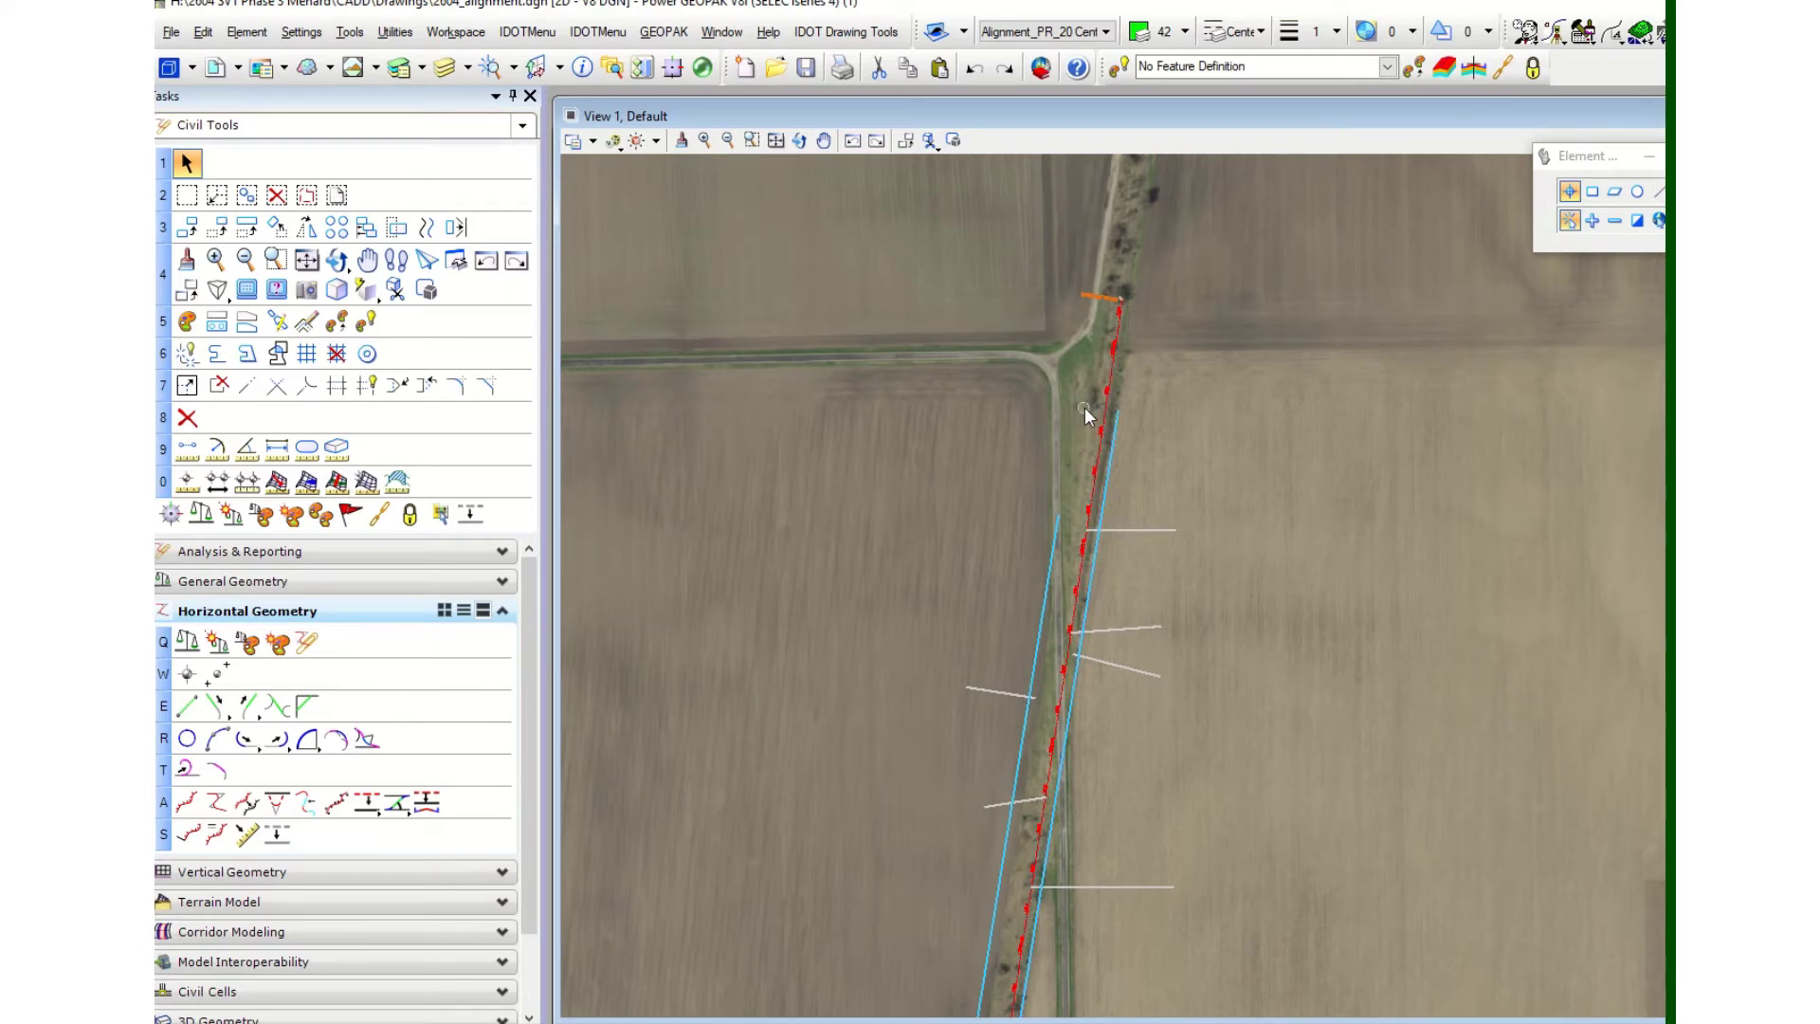
{"action": "scroll", "coordinate": [1117, 449], "scroll_direction": "up", "scroll_amount": 2}
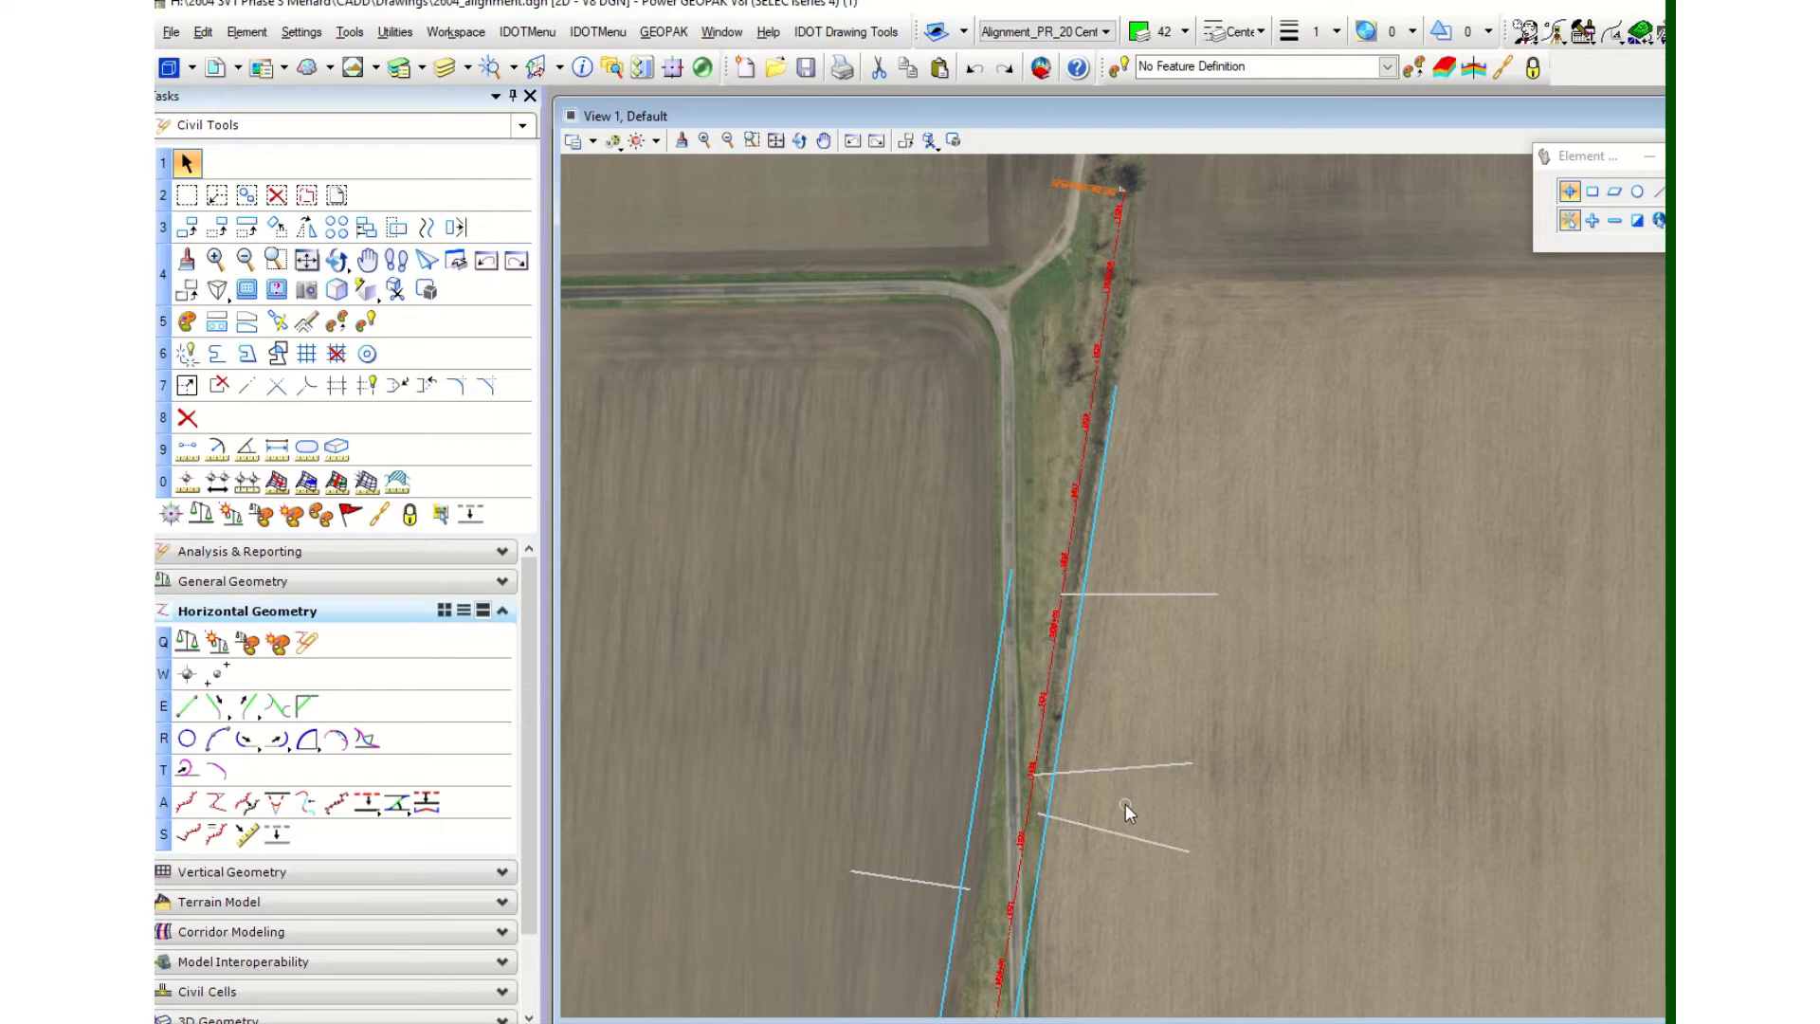
{"action": "scroll", "coordinate": [839, 523], "scroll_direction": "down", "scroll_amount": 2}
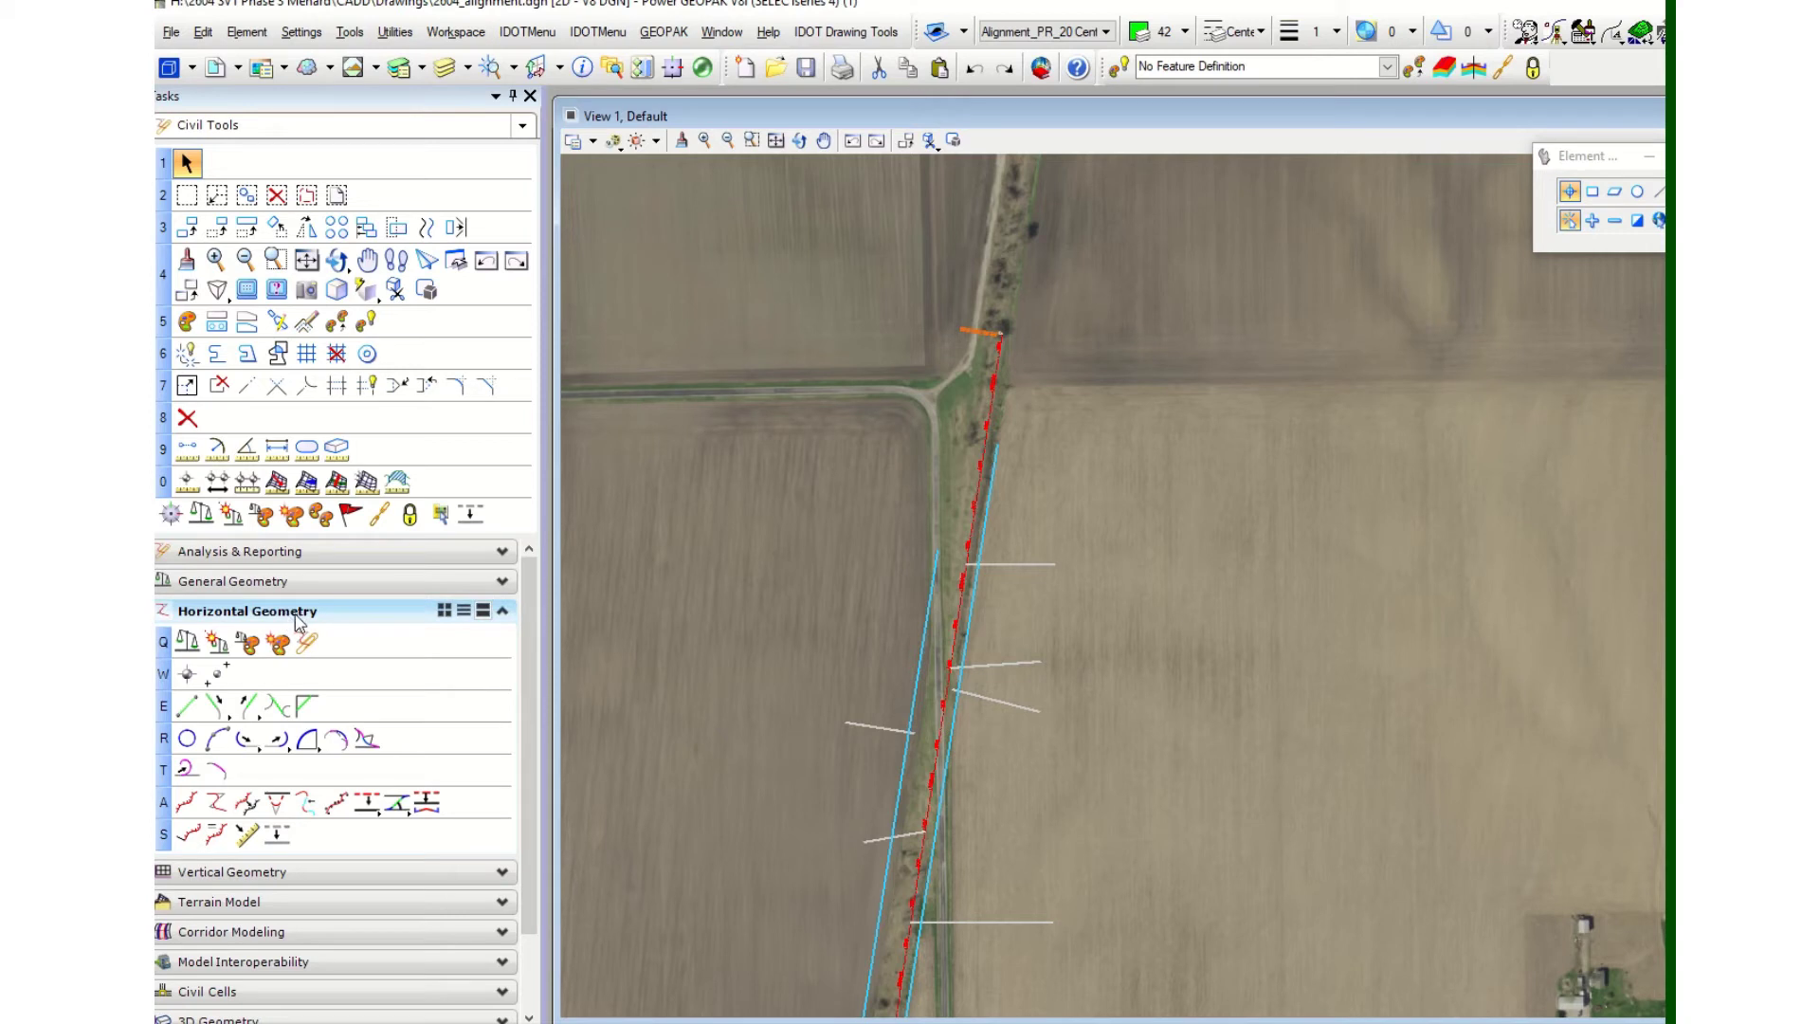
- Start a Complex By PI alignment, placing PIs from the trail's south end toward the road
{"action": "left_click", "coordinate": [217, 805]}
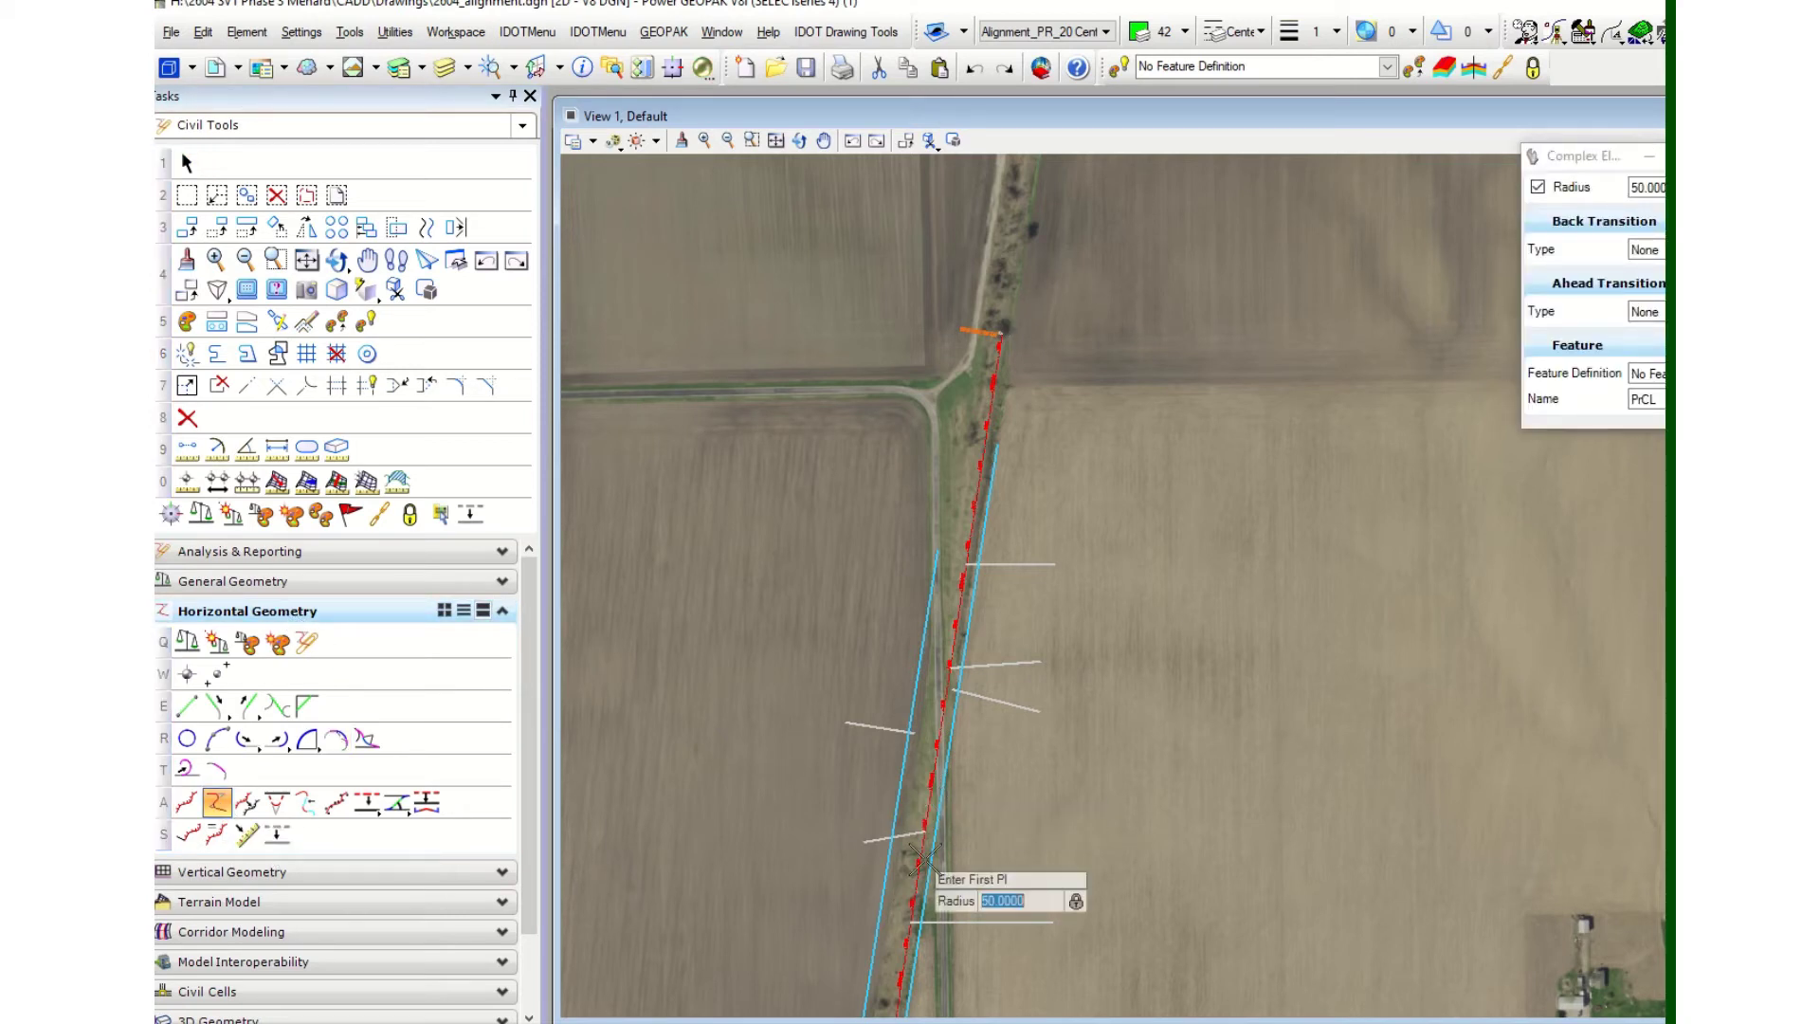
{"action": "scroll", "coordinate": [919, 916], "scroll_direction": "up", "scroll_amount": 2}
{"action": "left_click", "coordinate": [911, 918]}
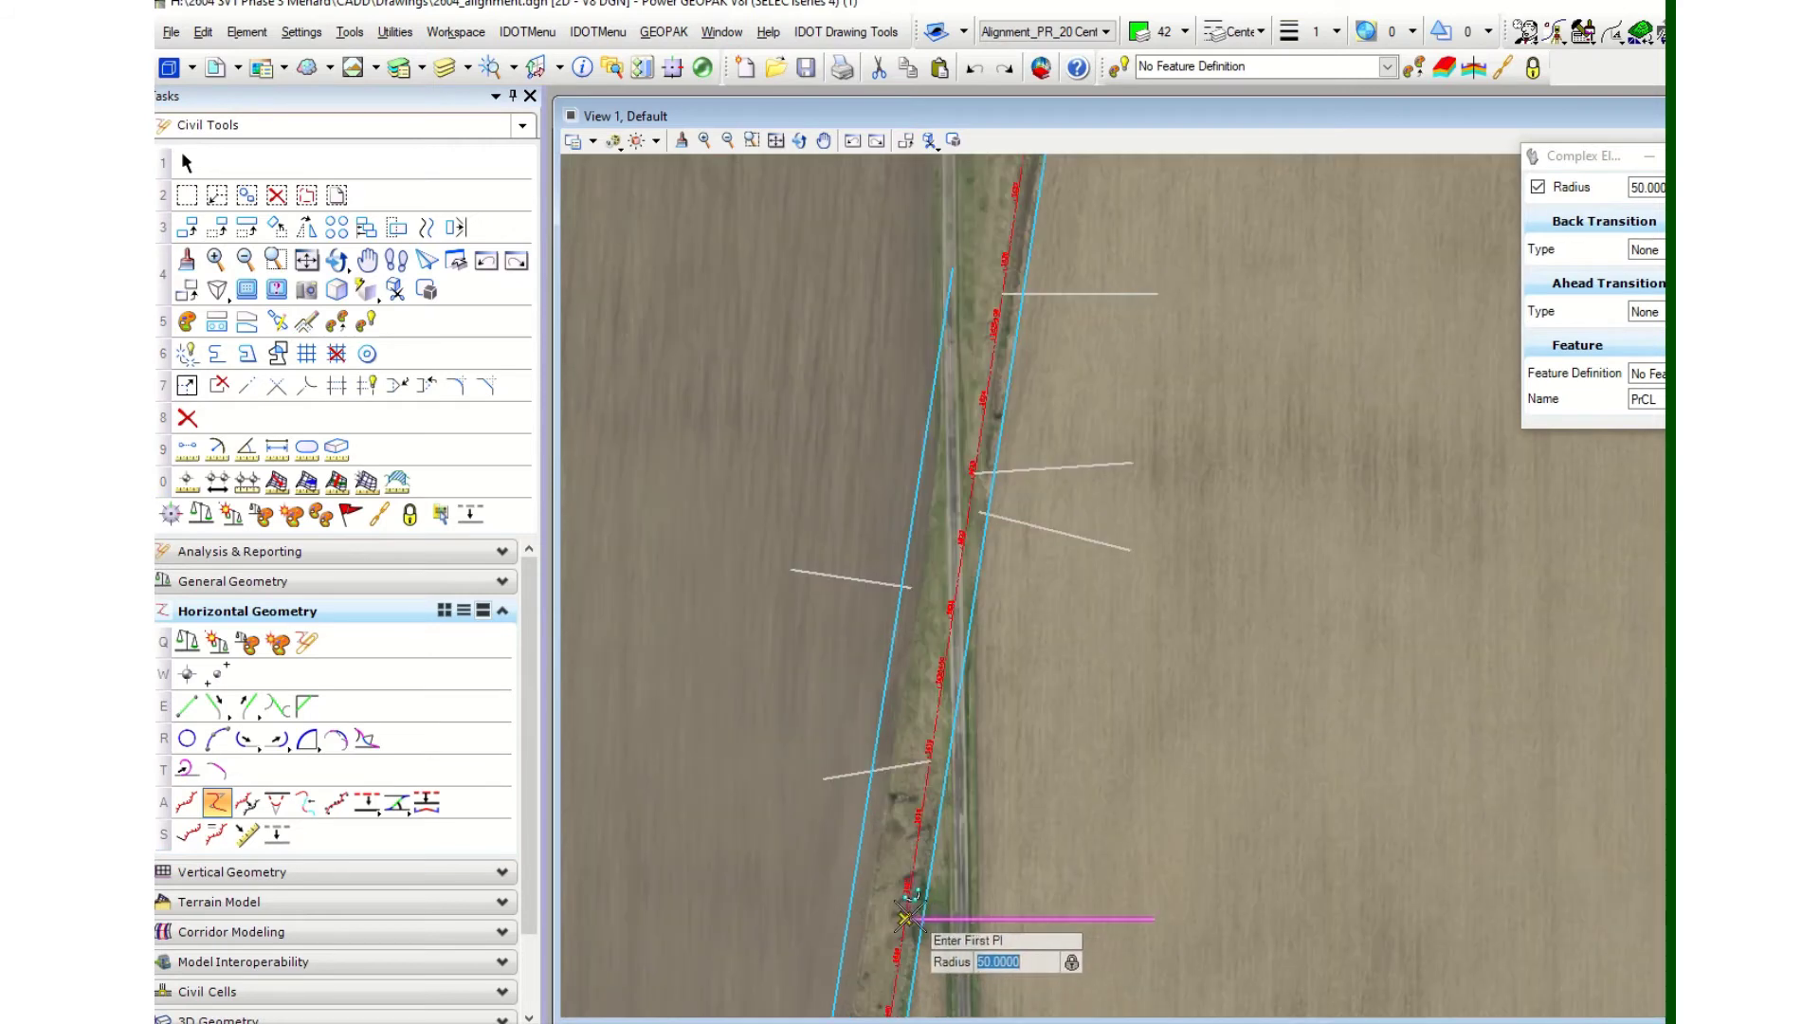
{"action": "left_click", "coordinate": [912, 765]}
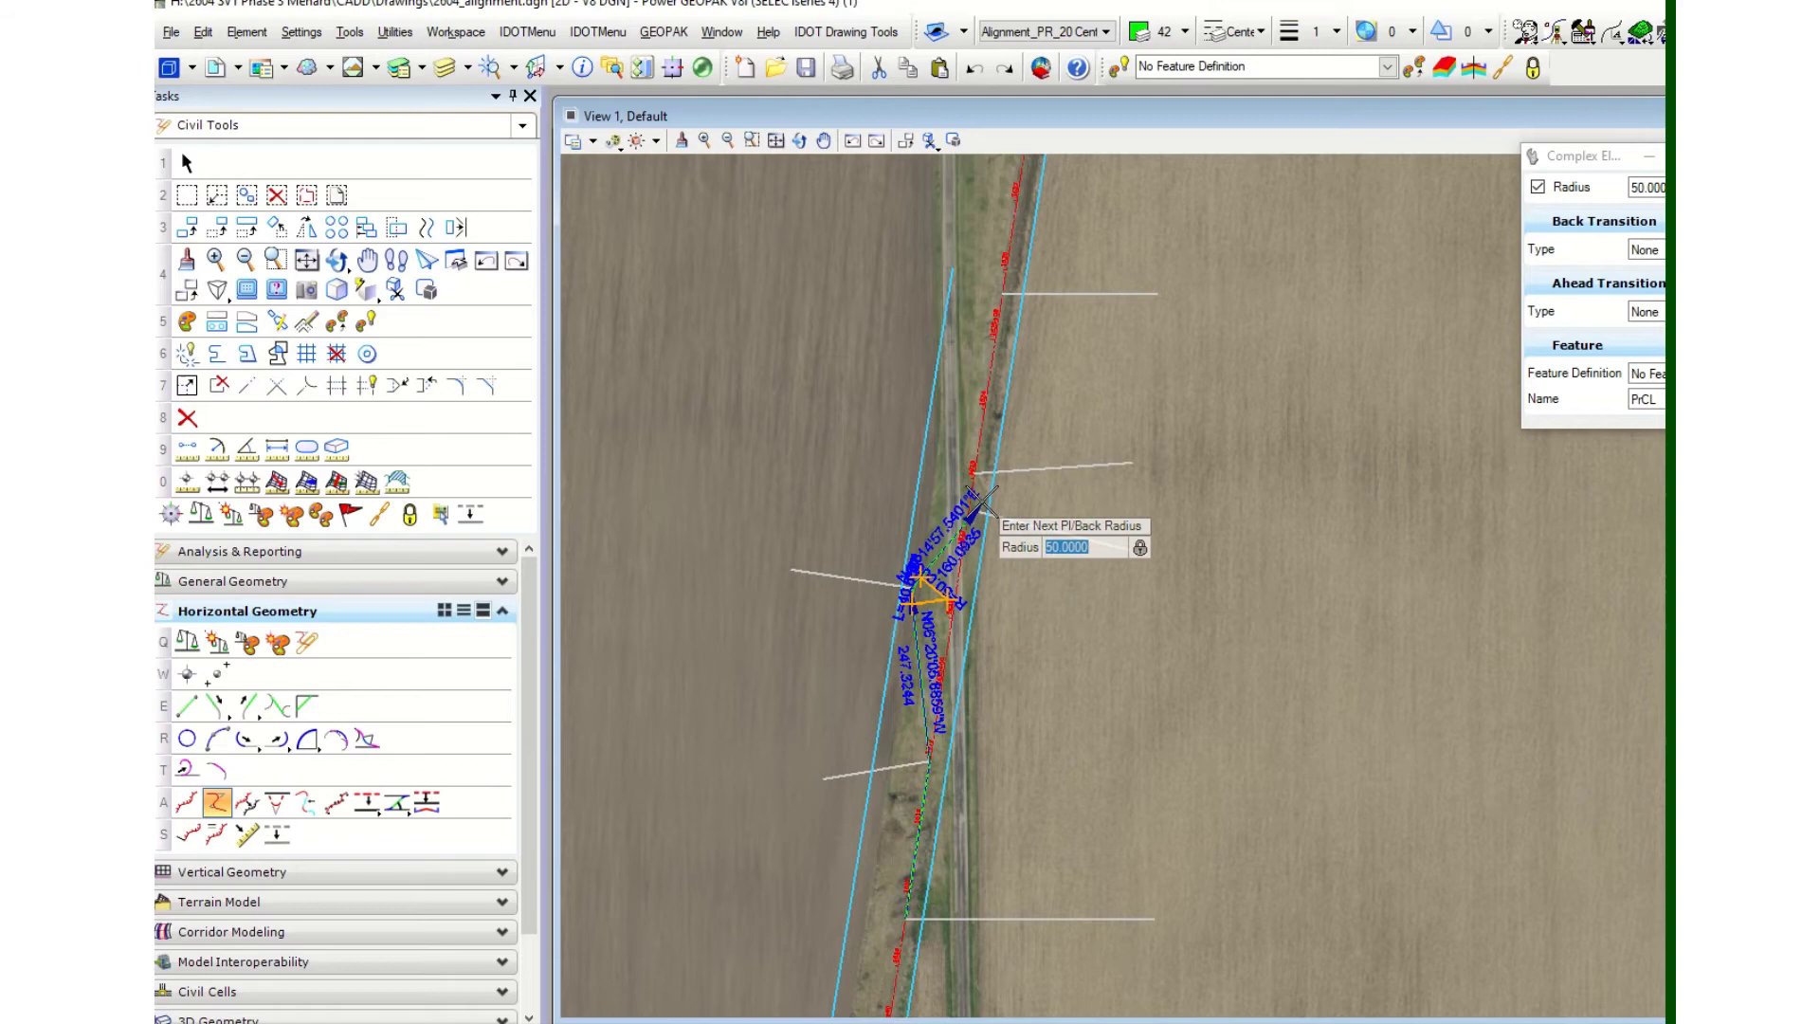
{"action": "scroll", "coordinate": [979, 527], "scroll_direction": "up", "scroll_amount": 2}
{"action": "left_click", "coordinate": [945, 557]}
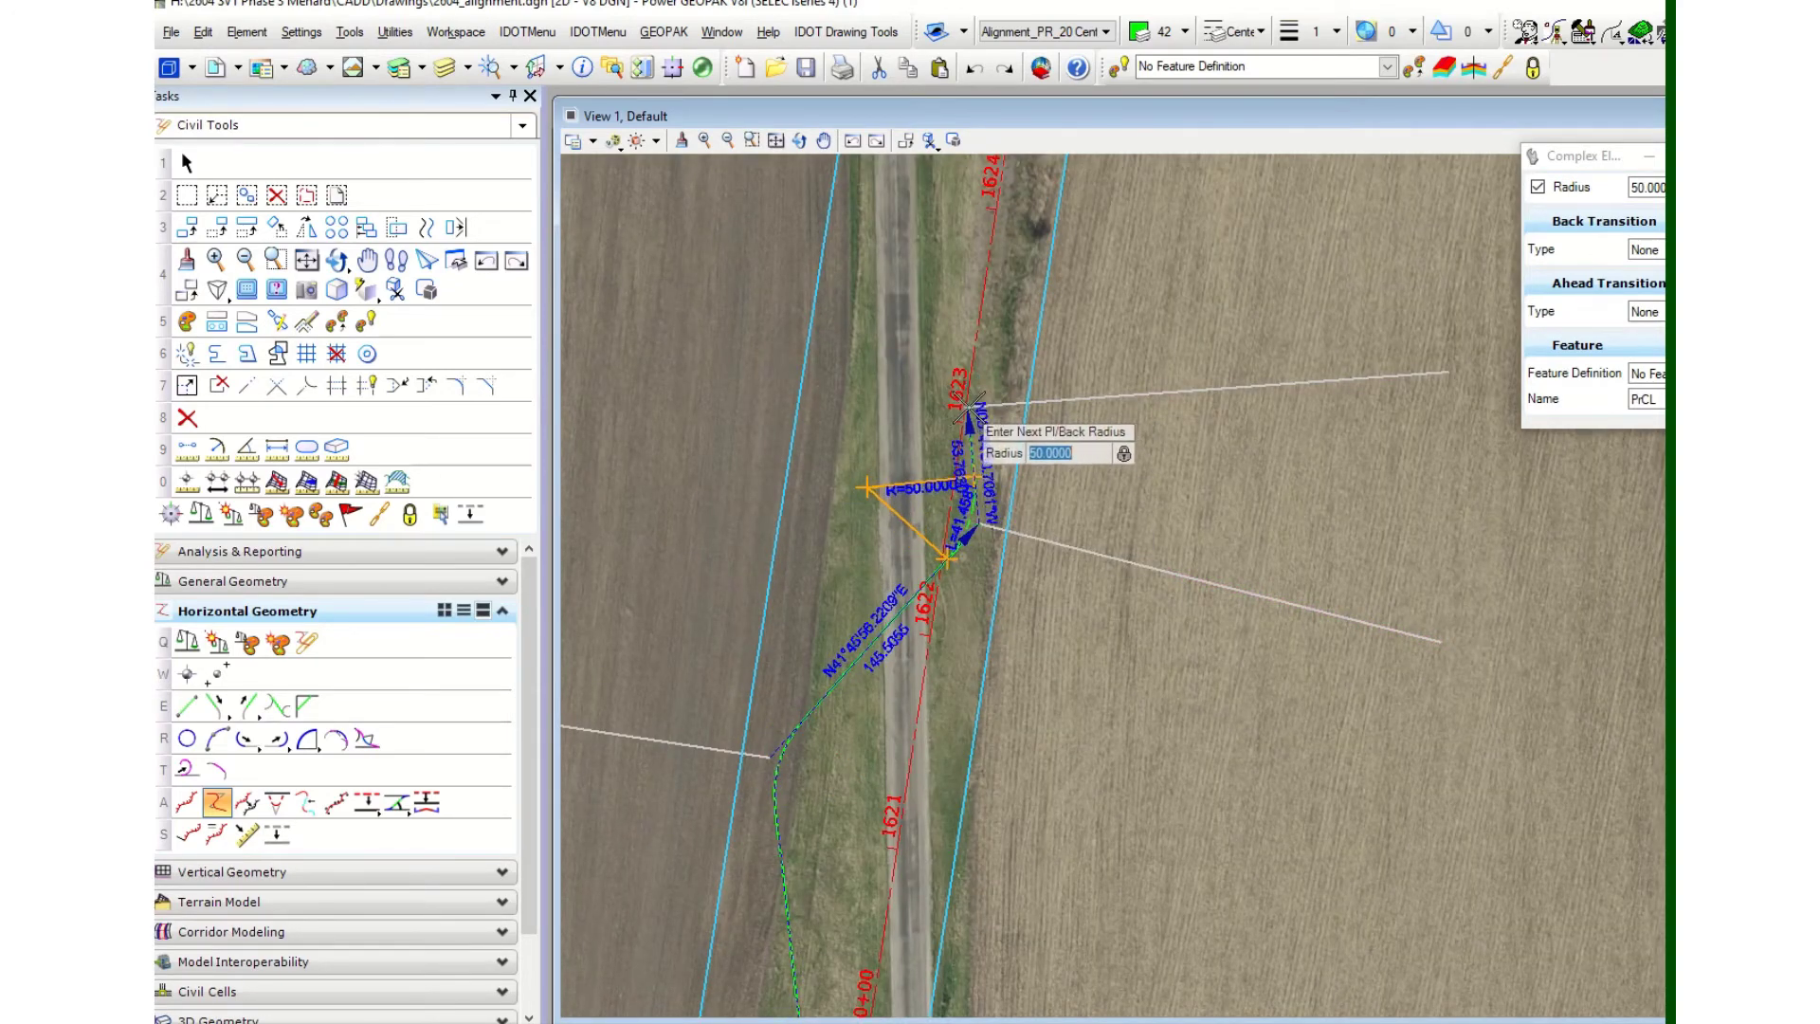
- Add PIs past the road to the north end, finish PrCL, and return to Element Selection
{"action": "left_click", "coordinate": [967, 410]}
{"action": "scroll", "coordinate": [967, 410], "scroll_direction": "down", "scroll_amount": 2}
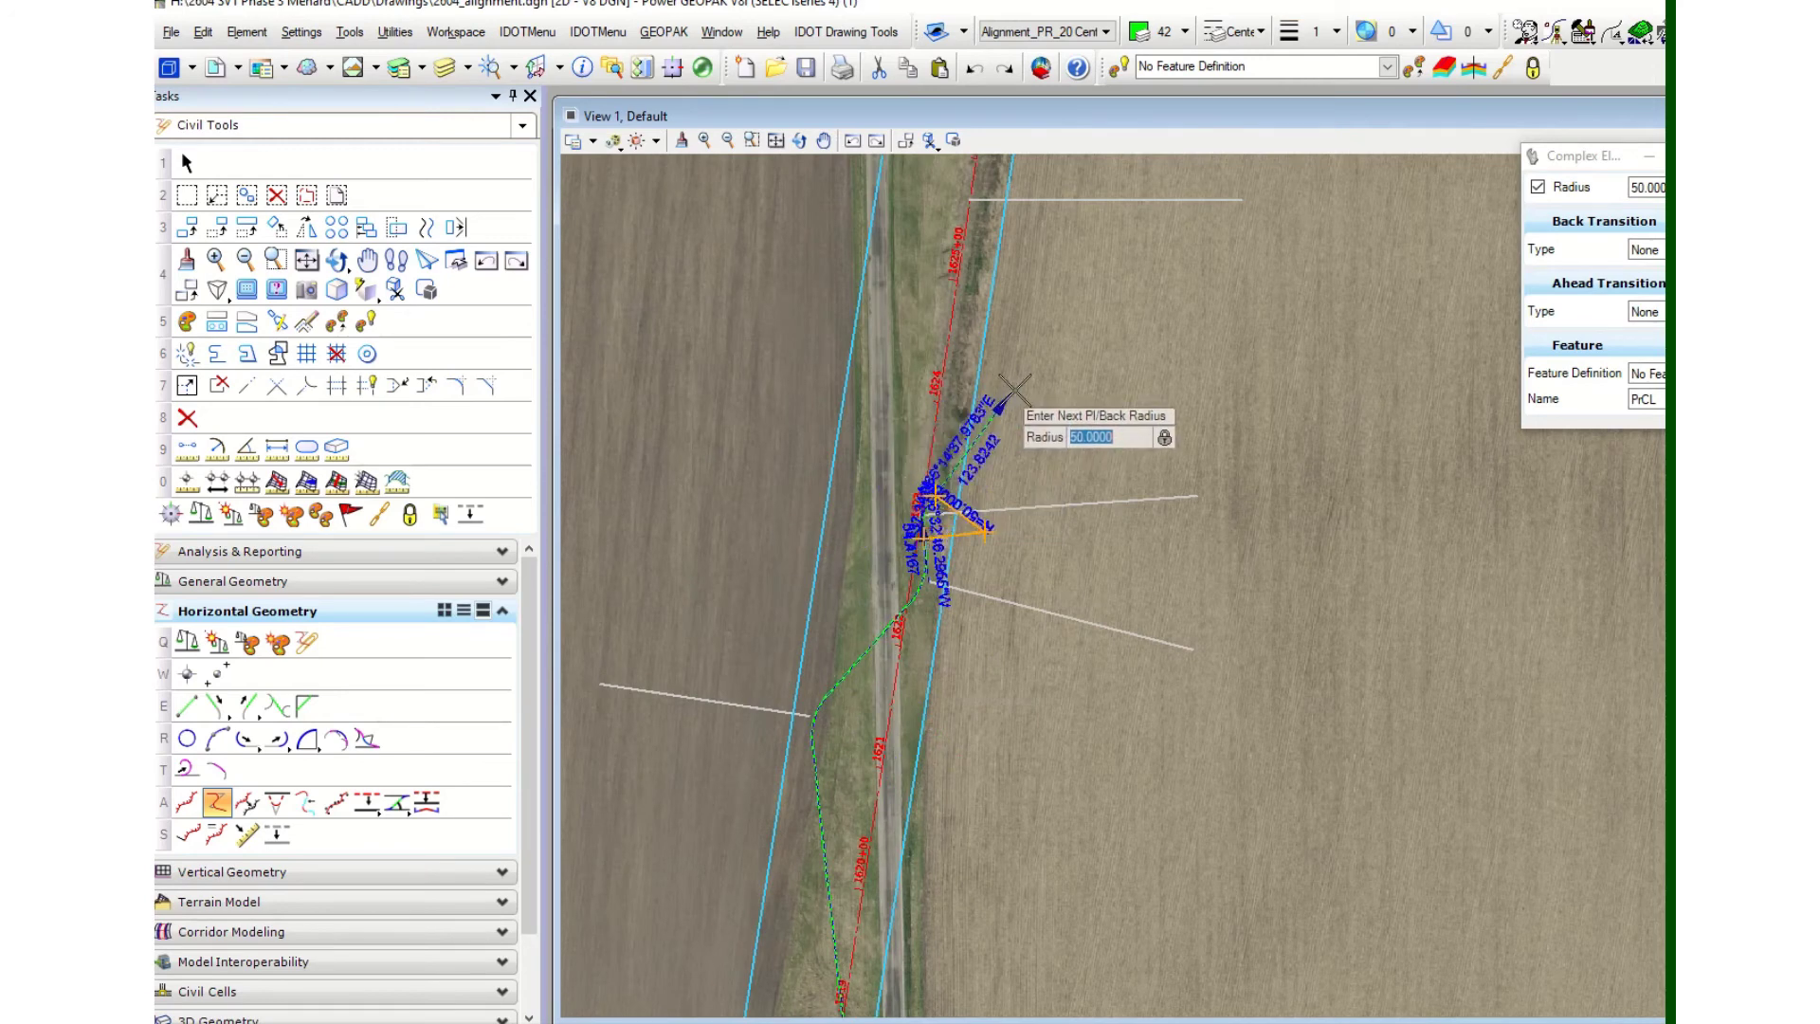
{"action": "left_click", "coordinate": [972, 192]}
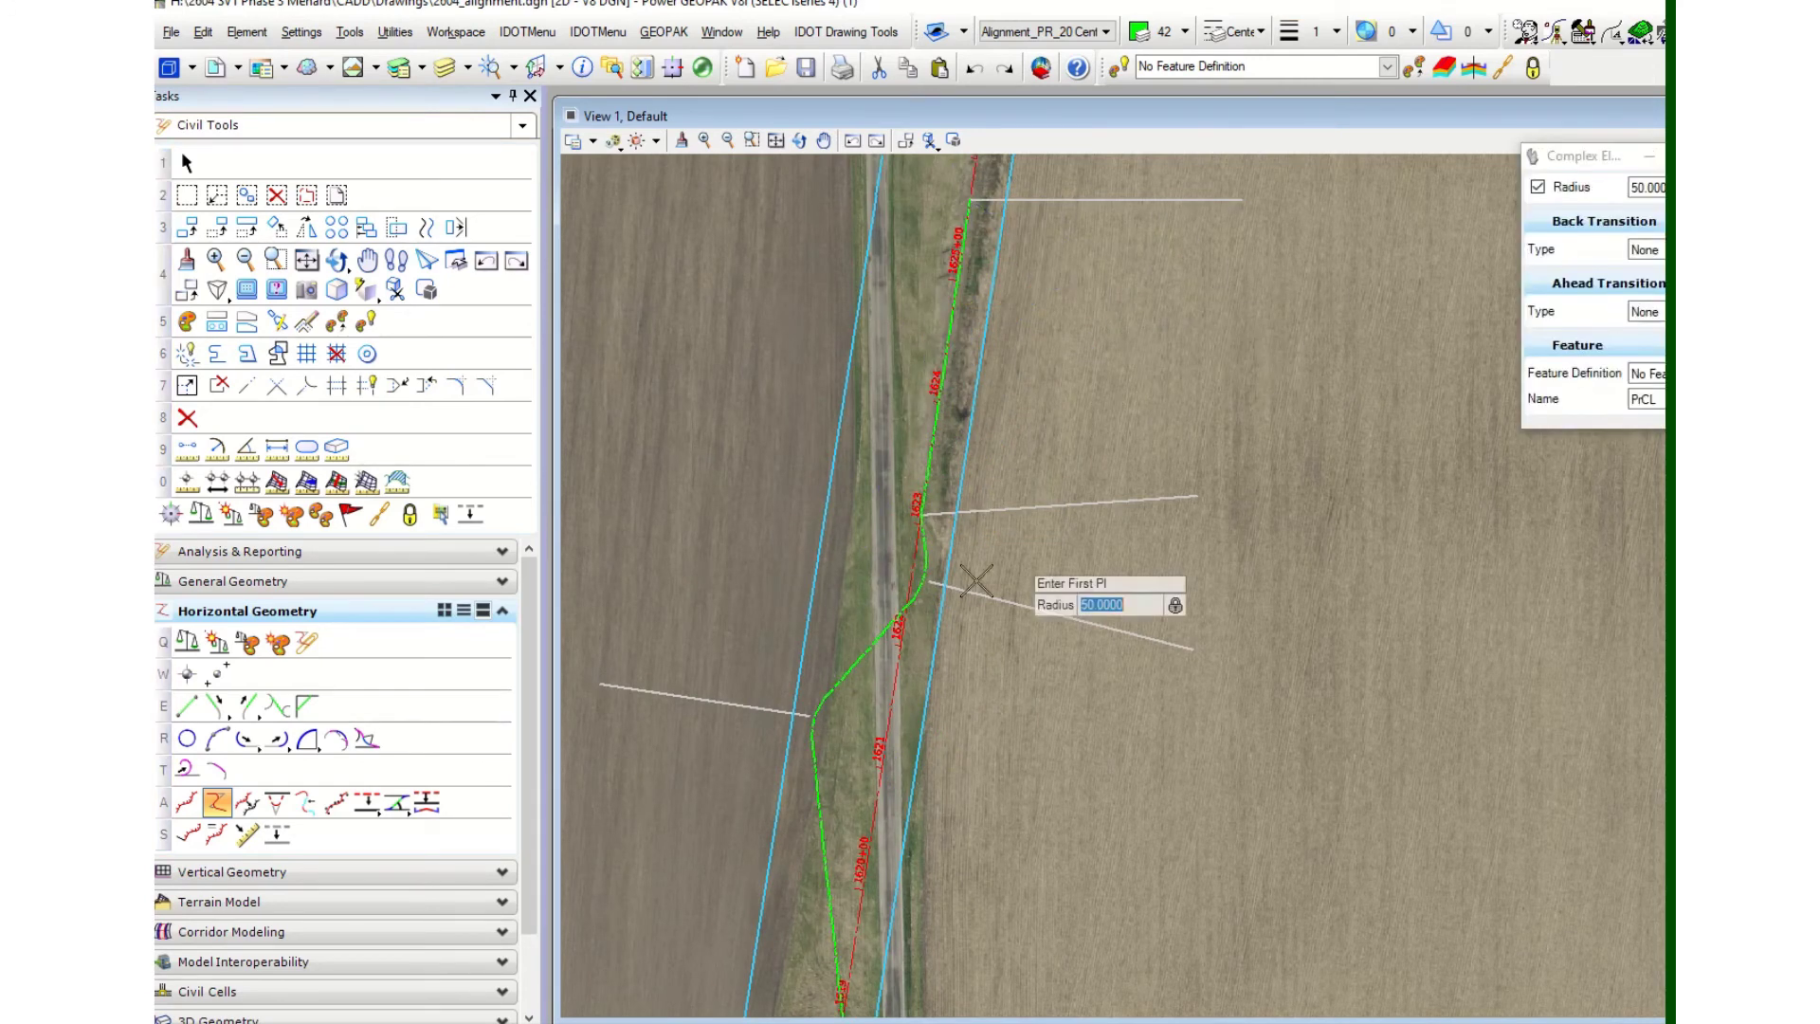
{"action": "right_click", "coordinate": [1037, 575]}
{"action": "left_click", "coordinate": [186, 164]}
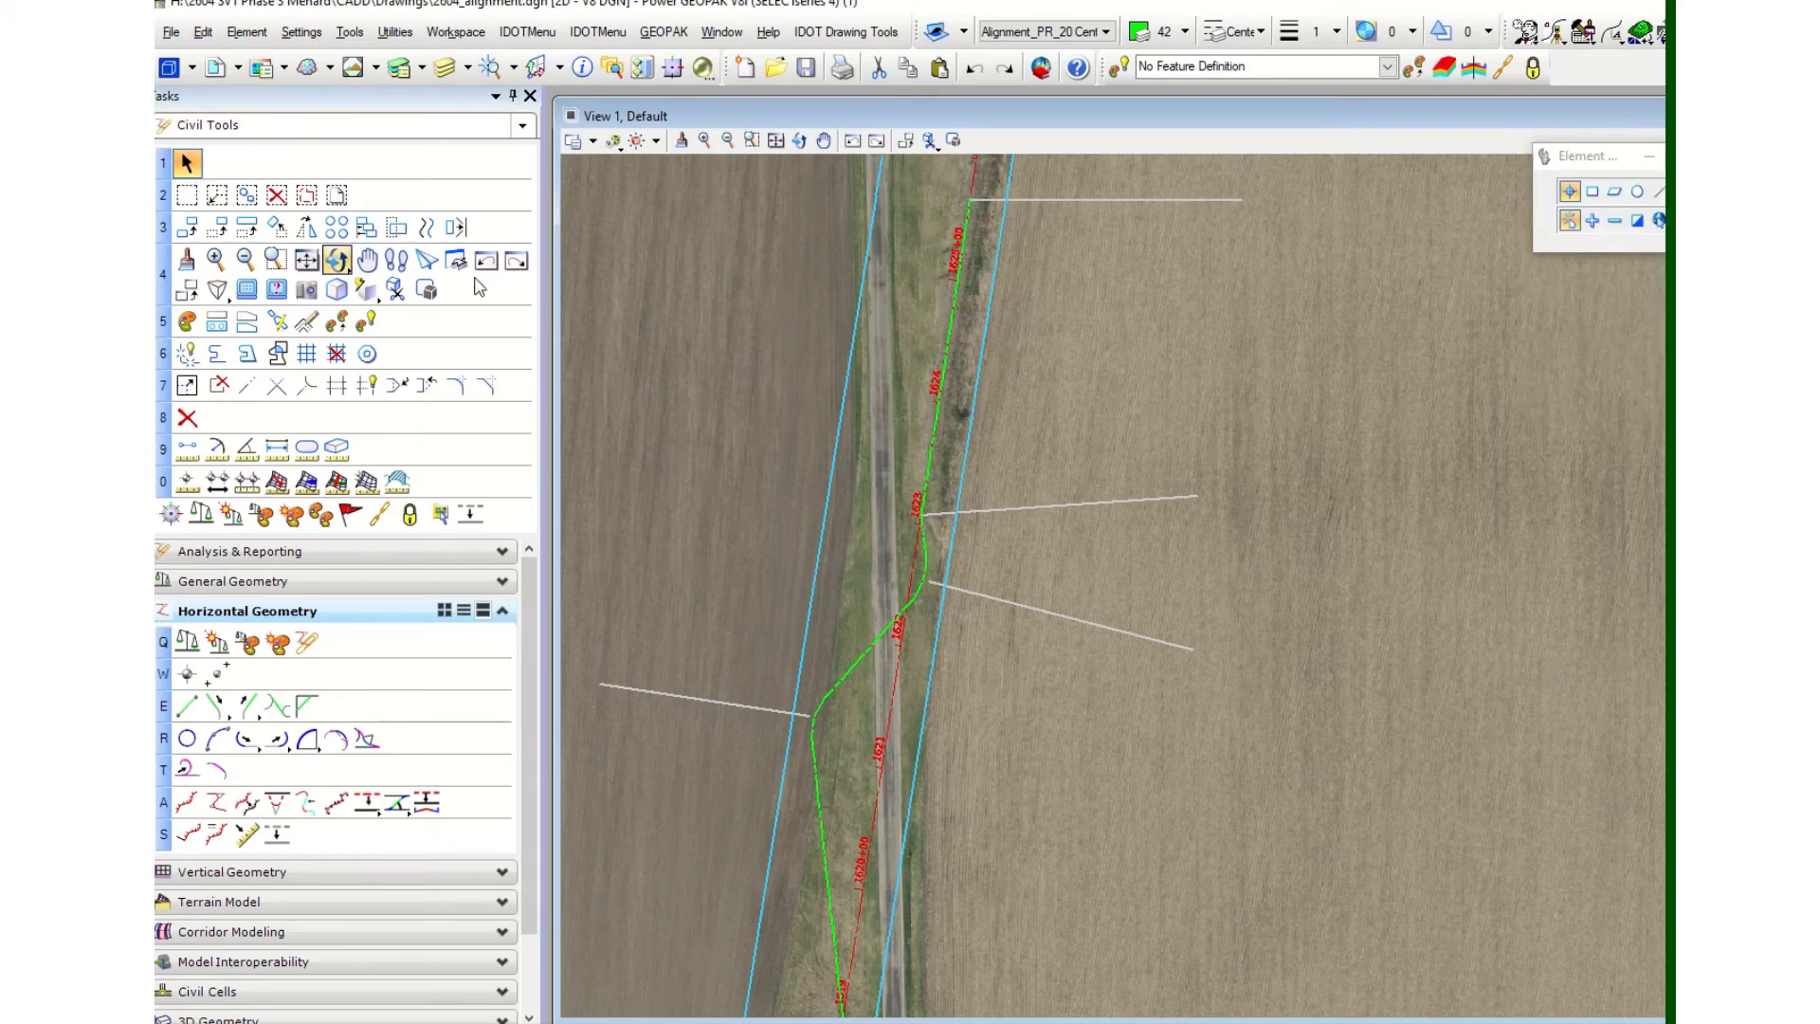
- Set the lower curve radius on PrCL to 100 via its radius label
{"action": "left_click", "coordinate": [867, 658]}
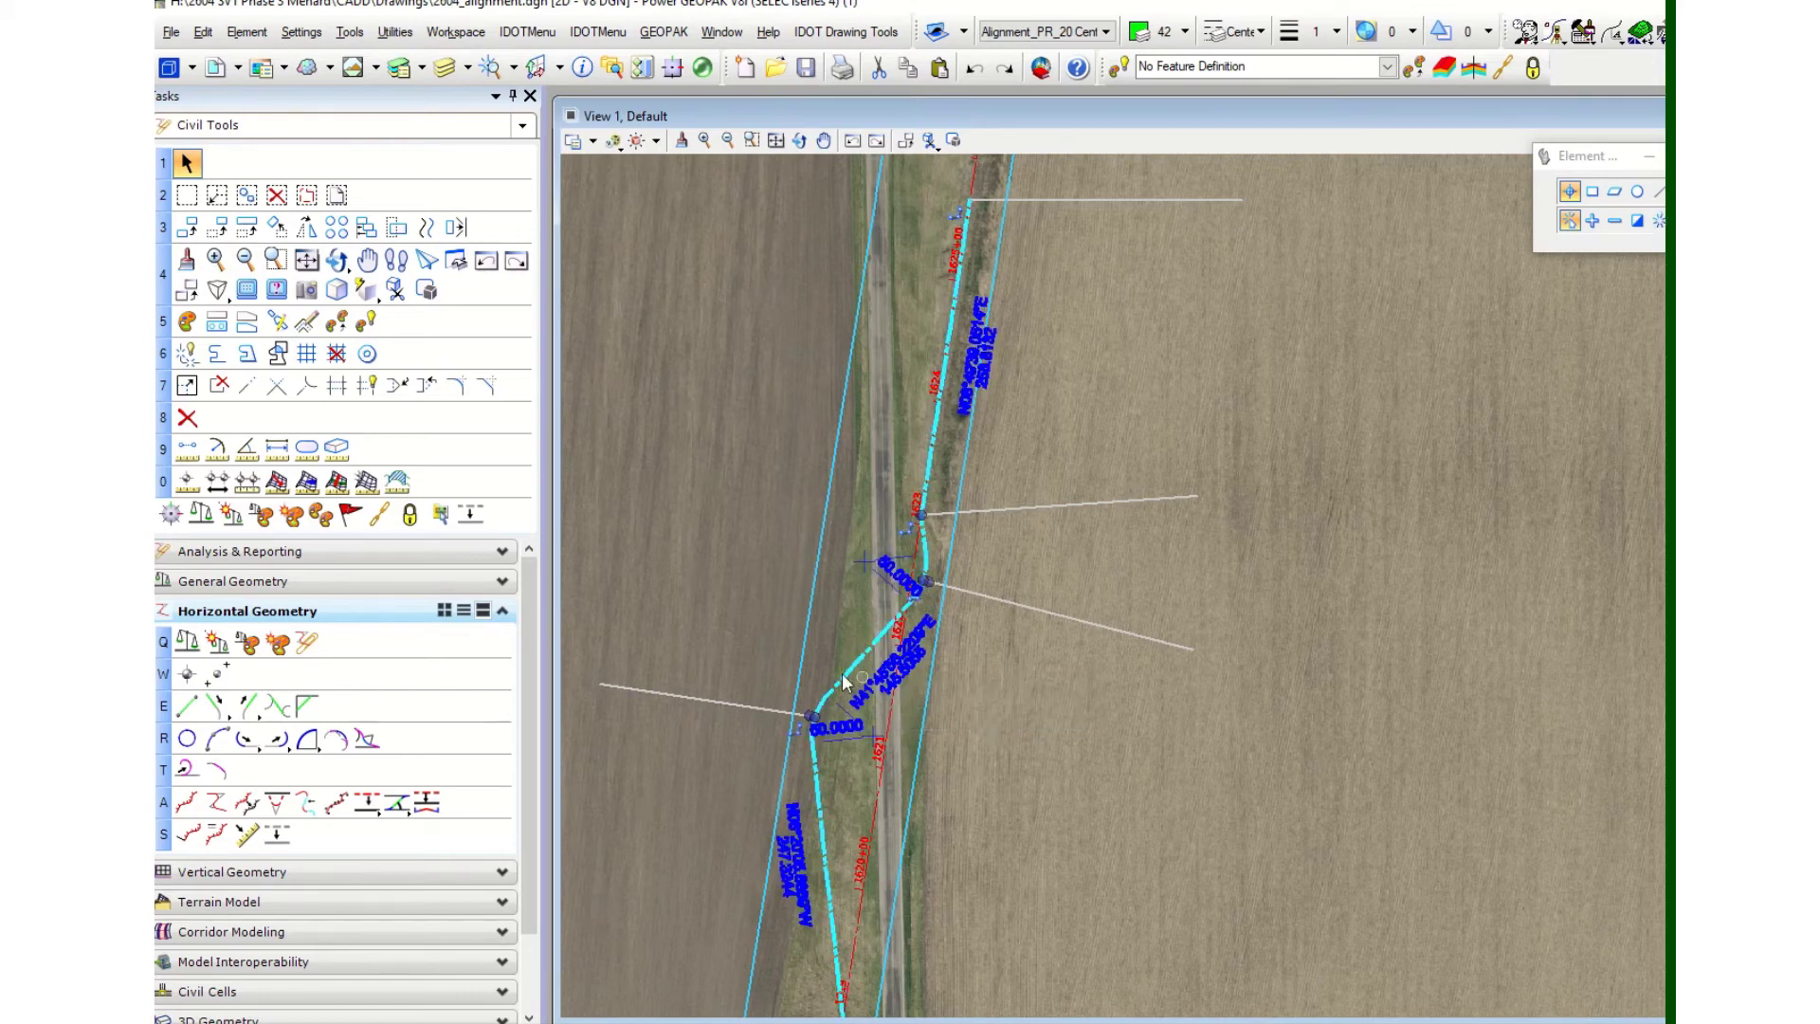
{"action": "scroll", "coordinate": [821, 707], "scroll_direction": "up", "scroll_amount": 2}
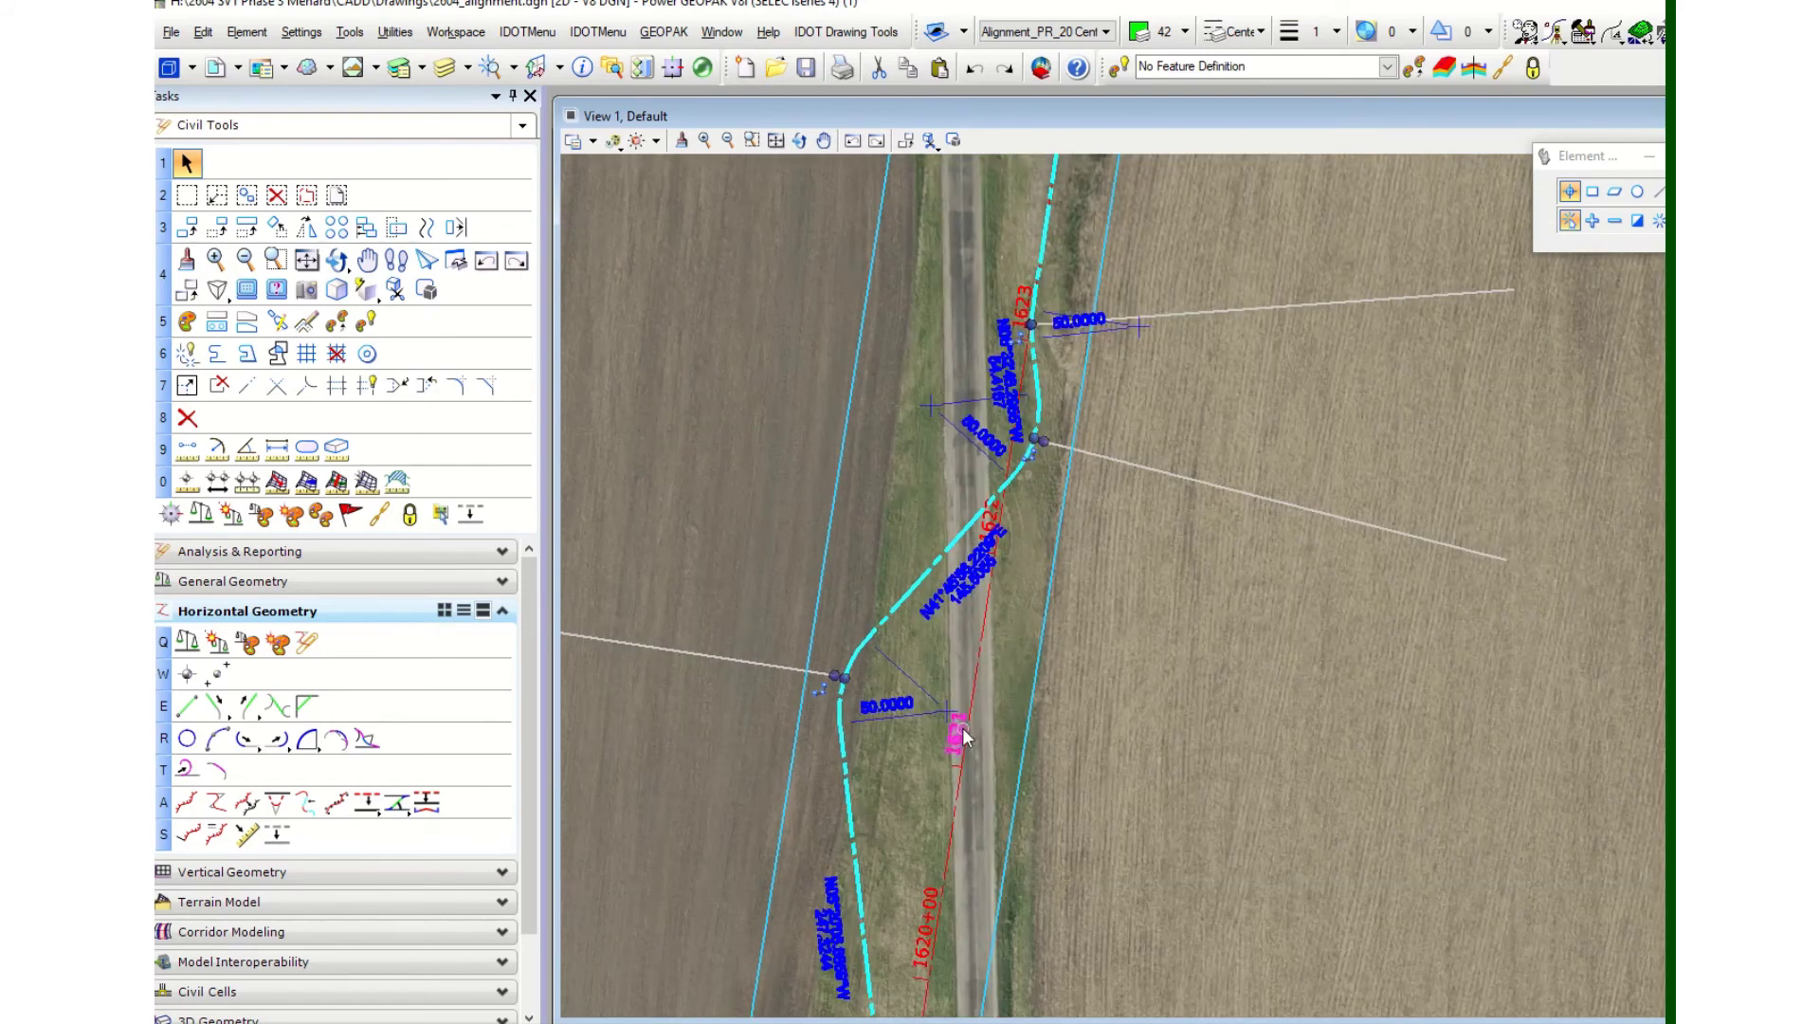
{"action": "left_click", "coordinate": [964, 737]}
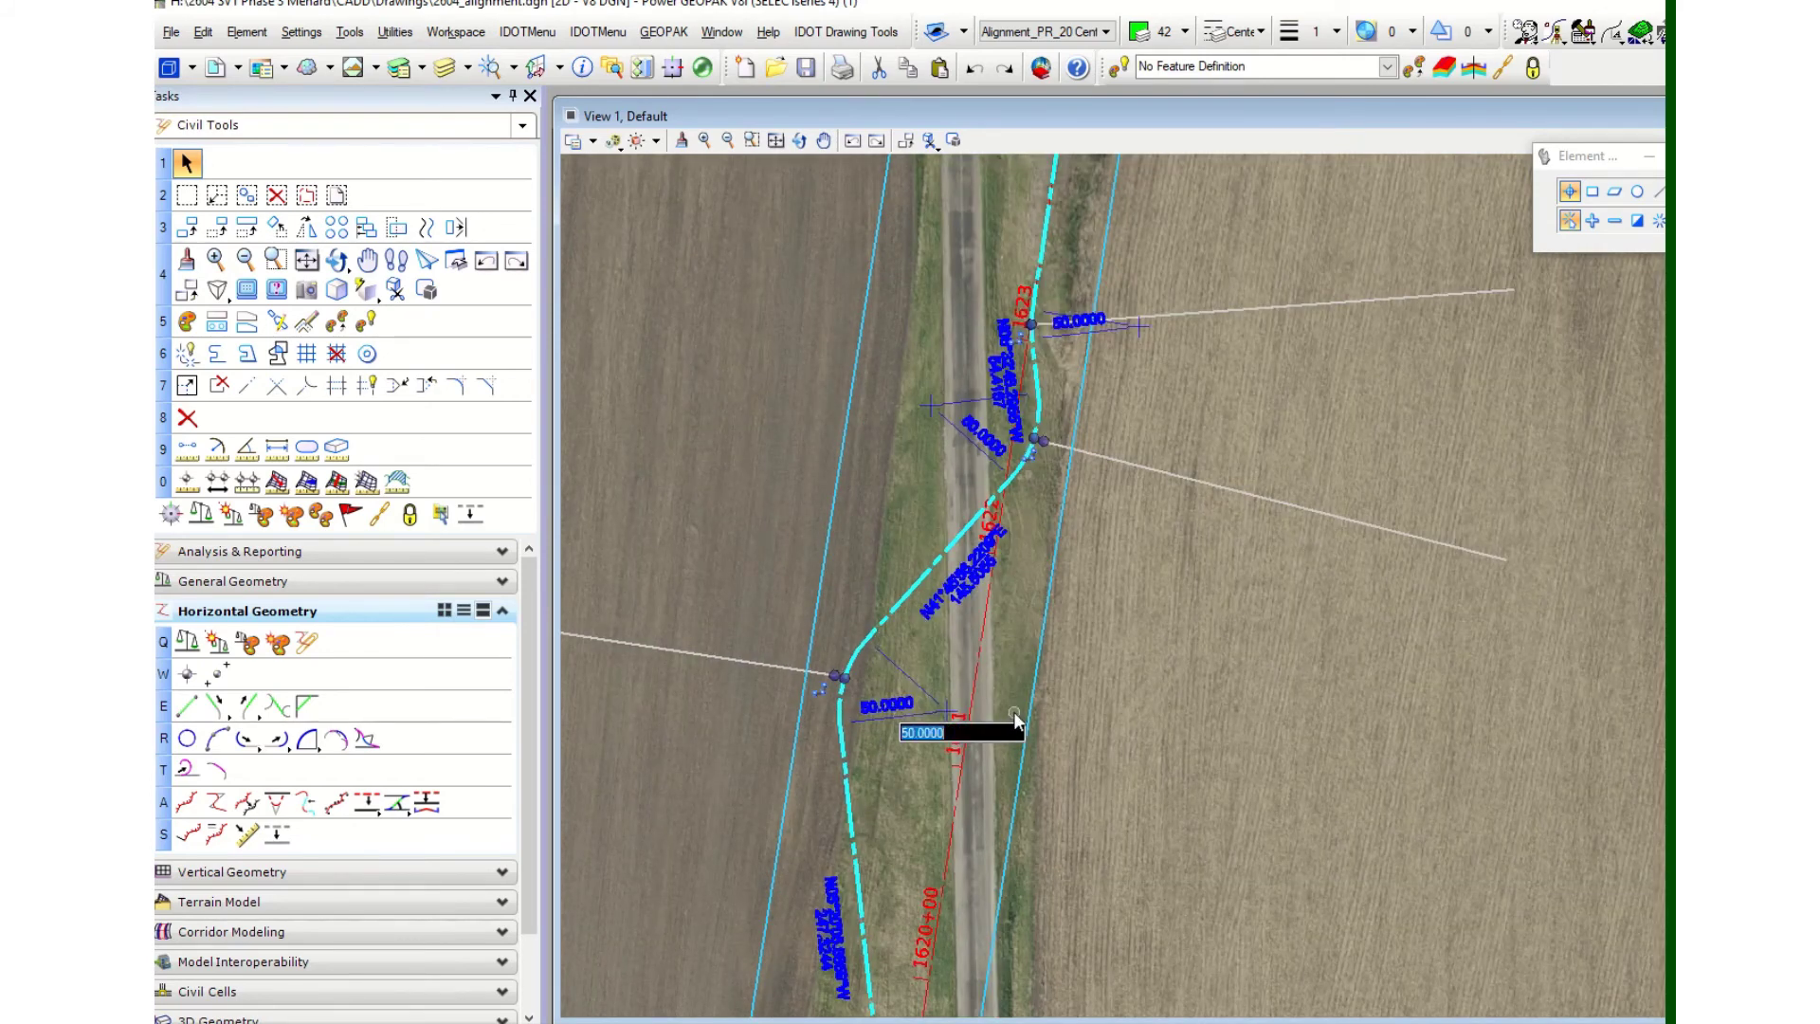
{"action": "type", "text": "100"}
{"action": "key", "text": "Return"}
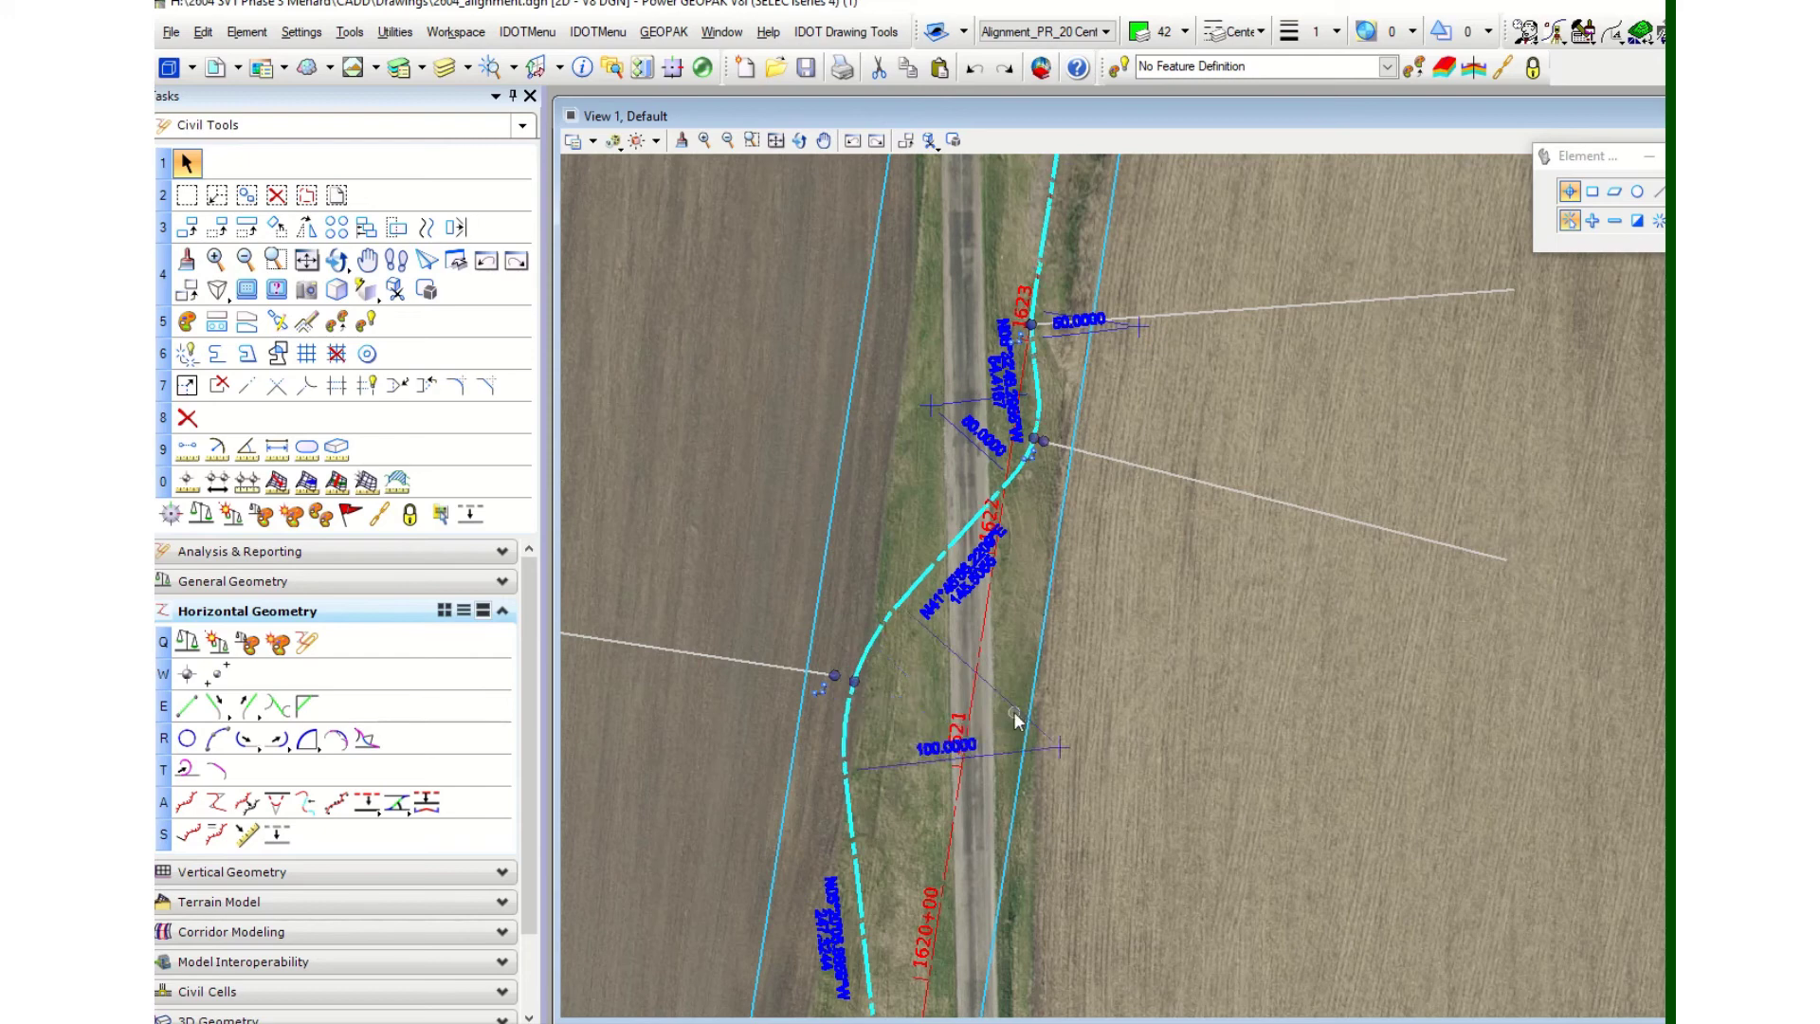
- Drag the lower PI handle slightly north to reshape the 100-radius curve
{"action": "left_click", "coordinate": [836, 680]}
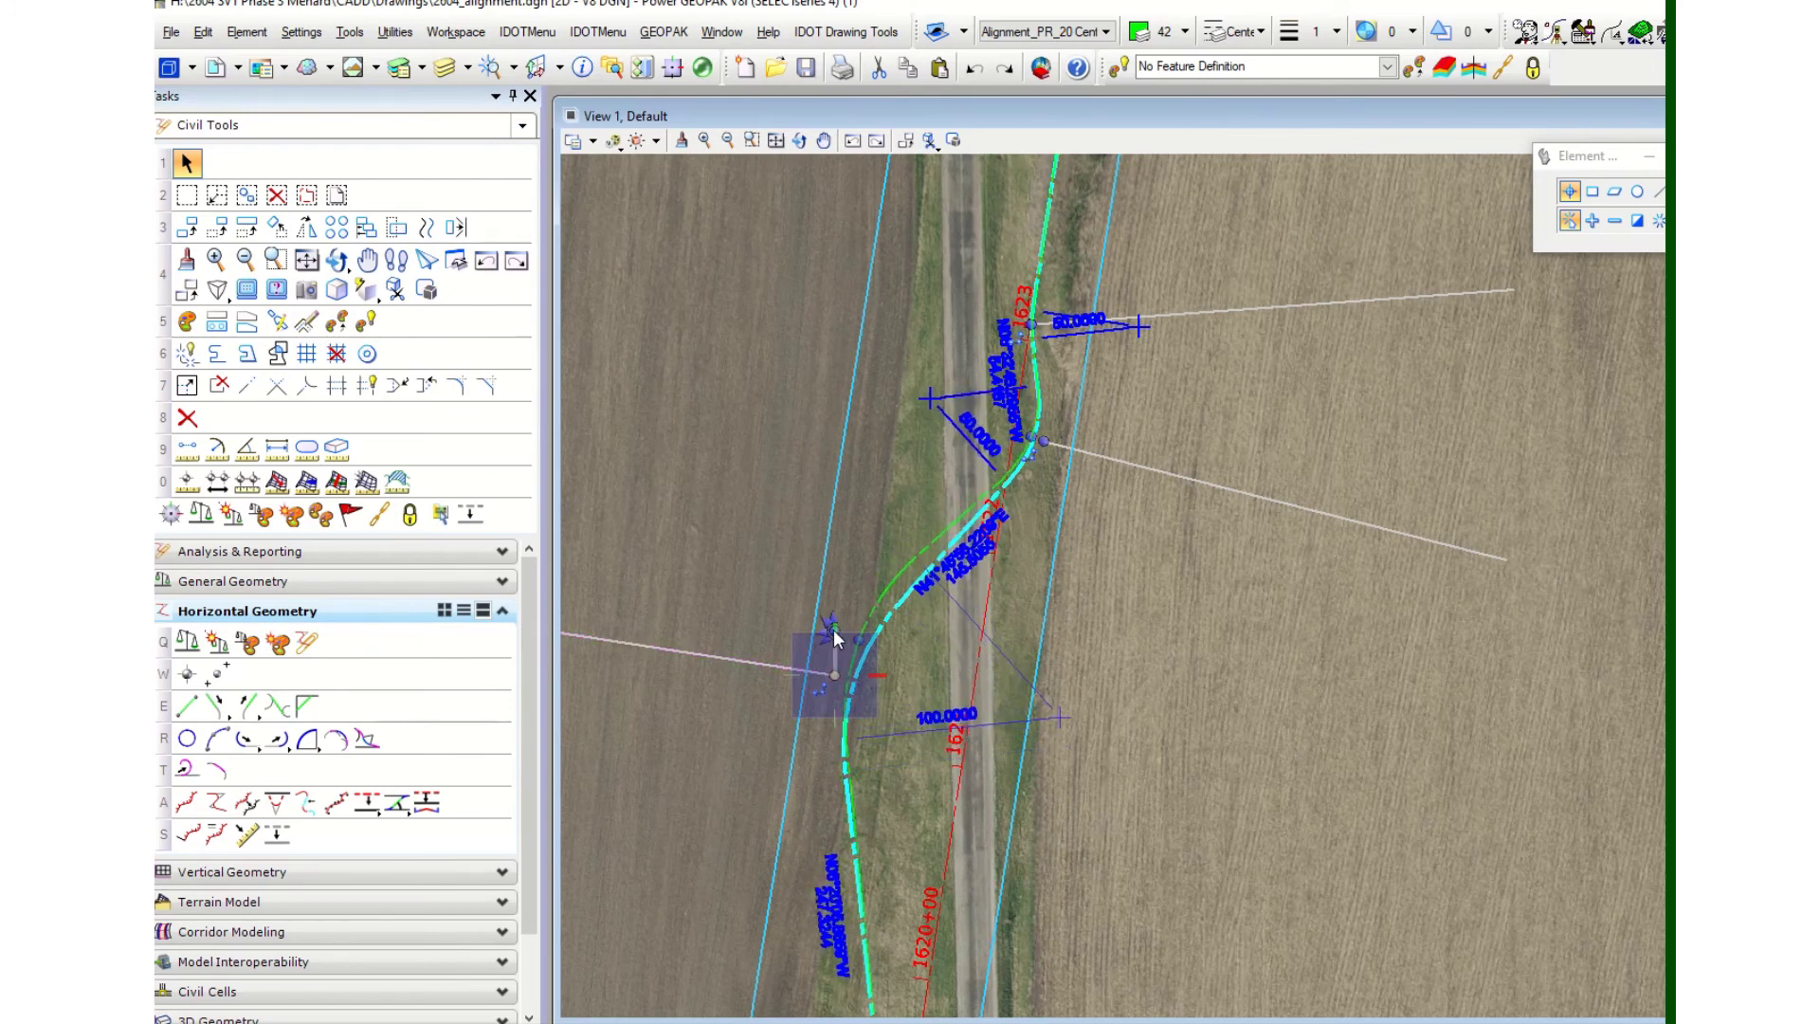
{"action": "left_click", "coordinate": [837, 671]}
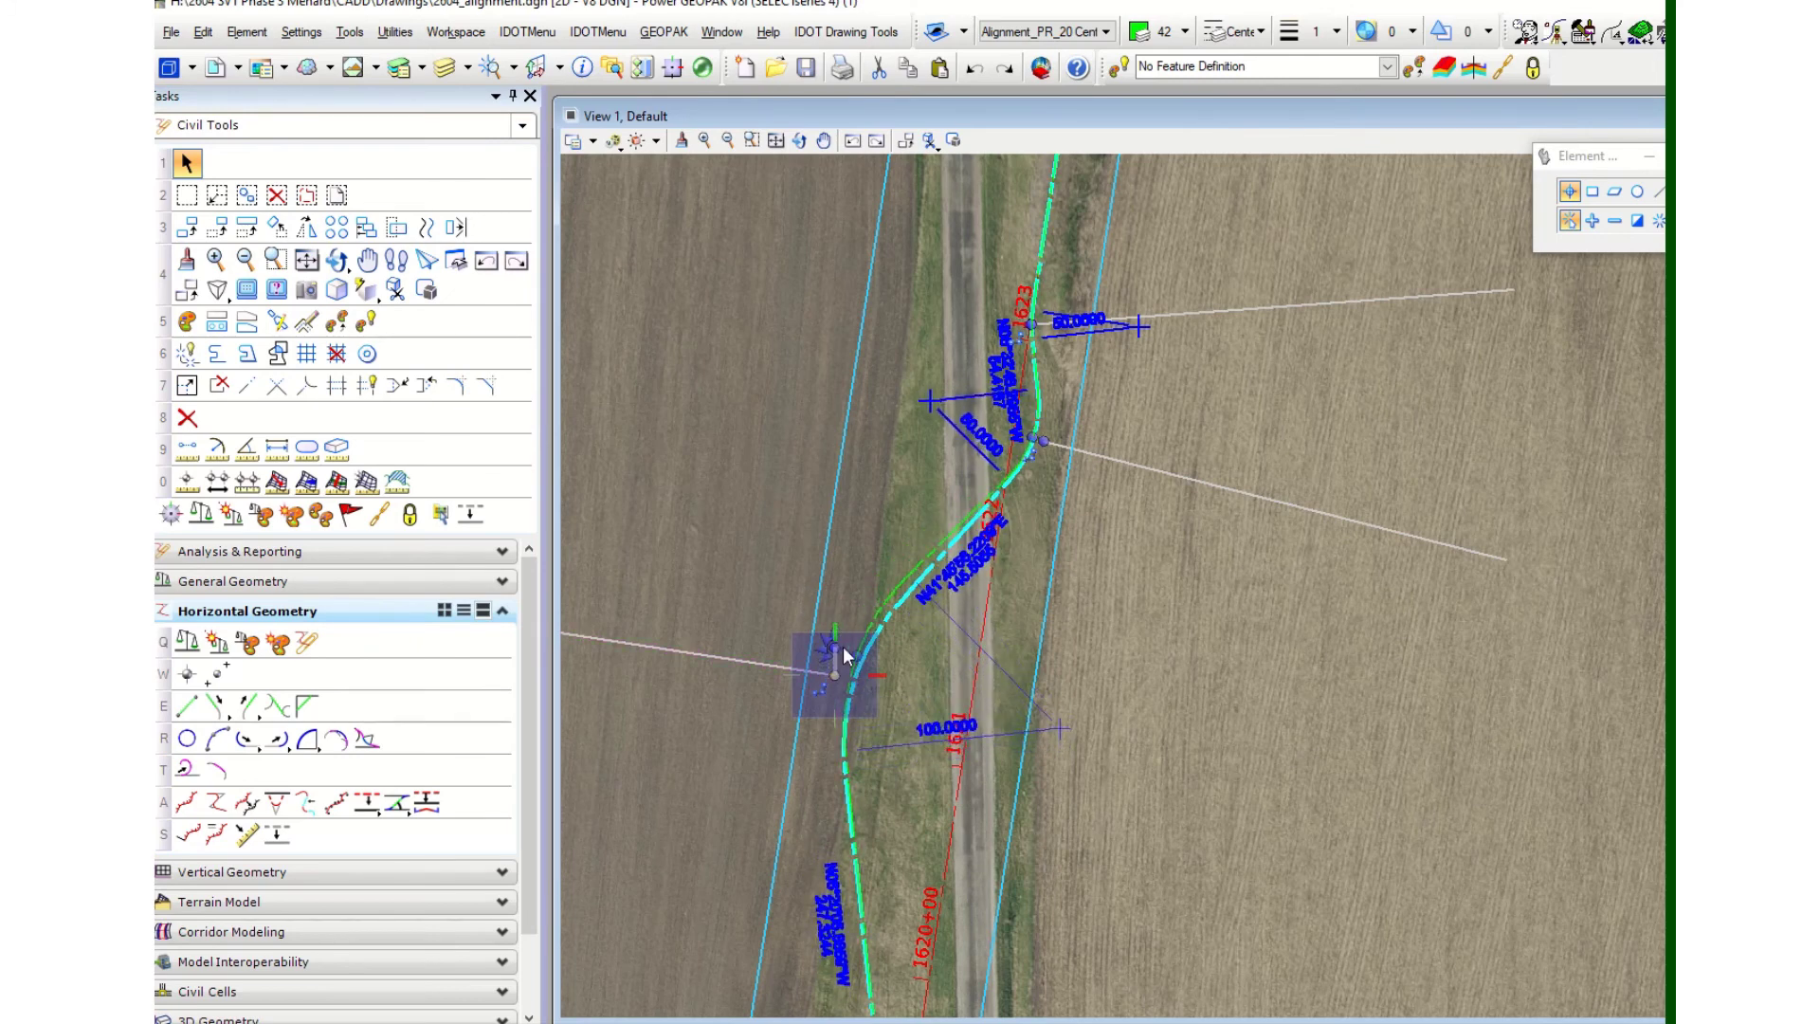
{"action": "left_click", "coordinate": [843, 647]}
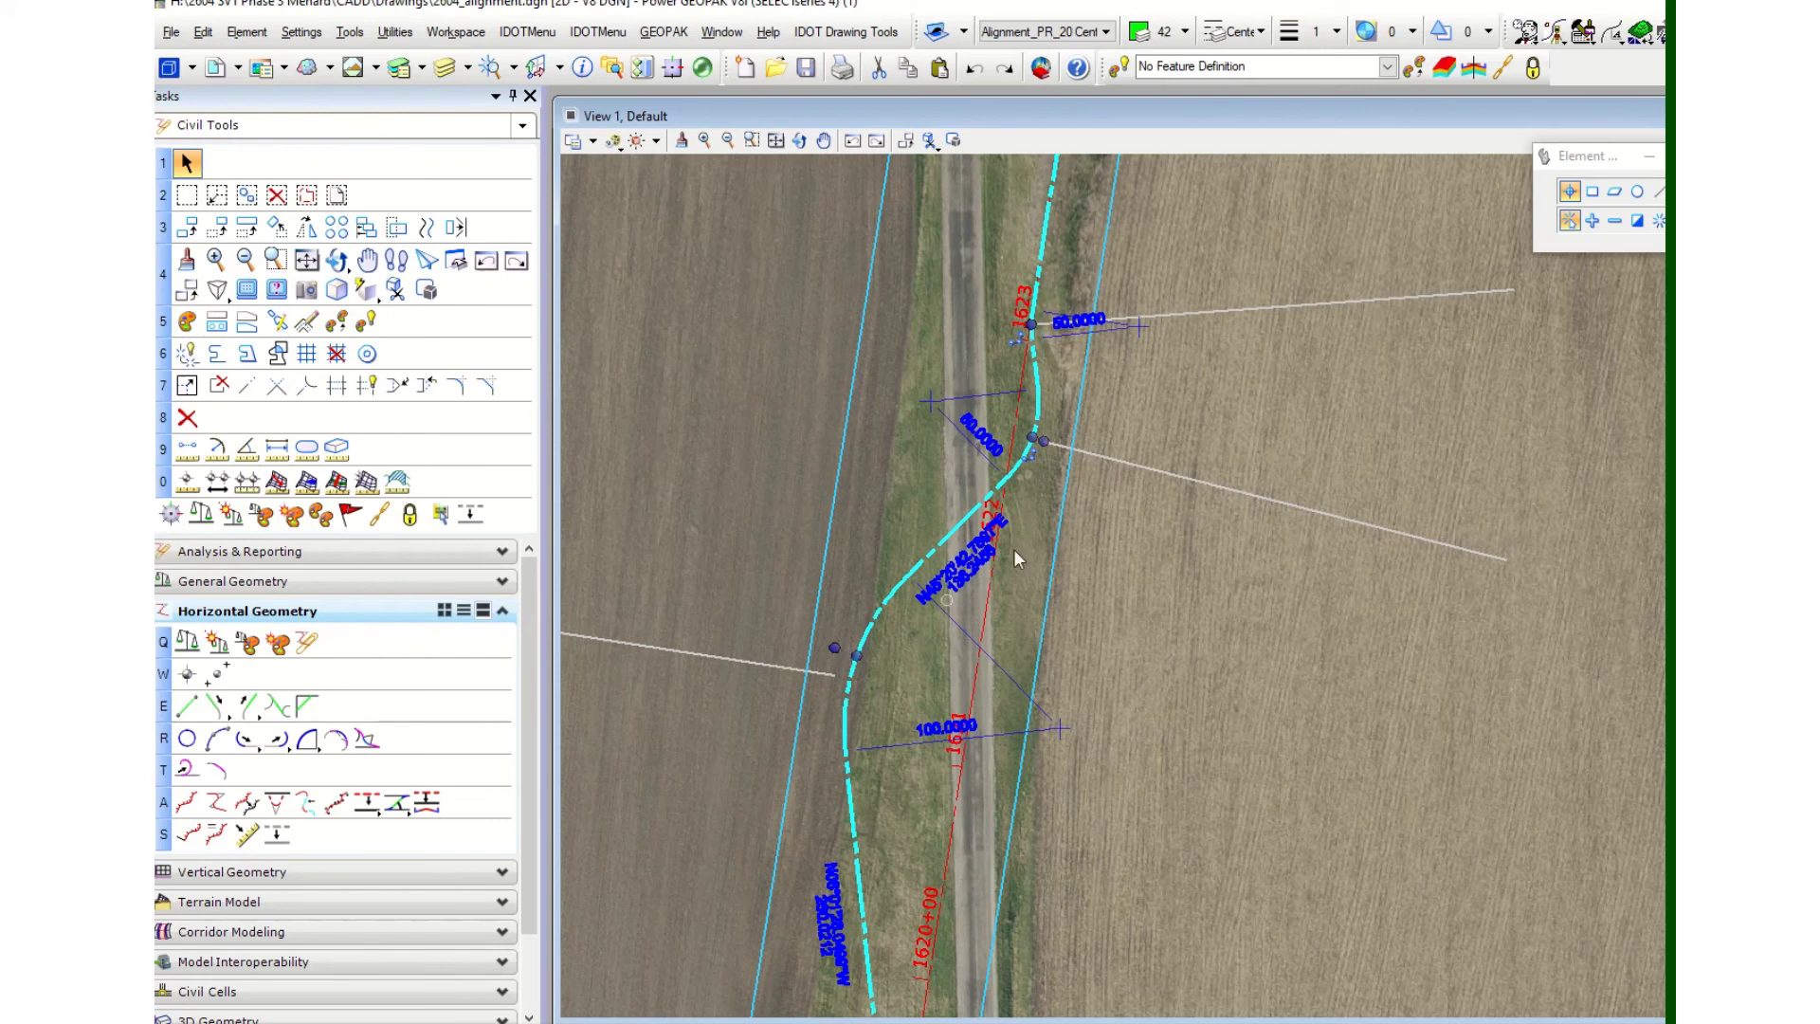